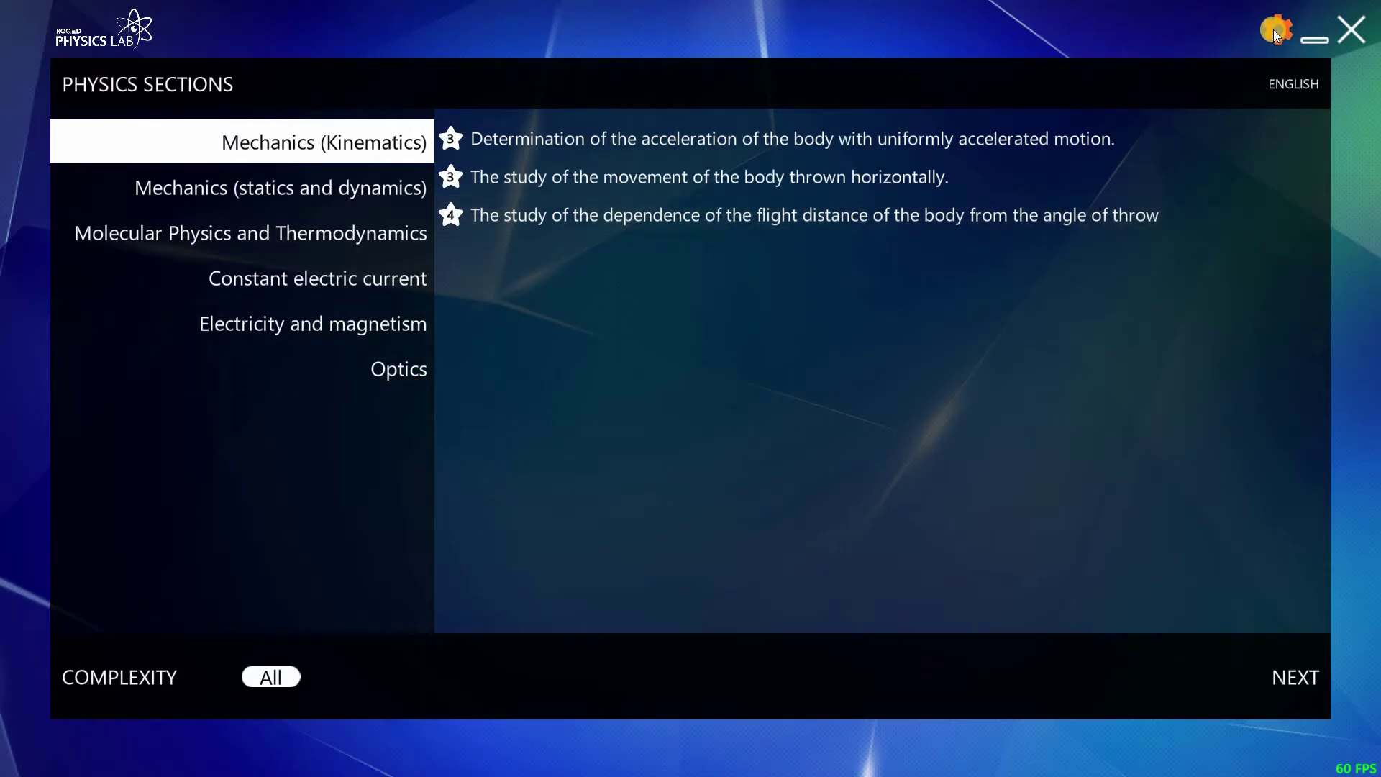
- In the lab settings, try the Graphics and Textures Quality options, leaving both on Ultra
click(1275, 33)
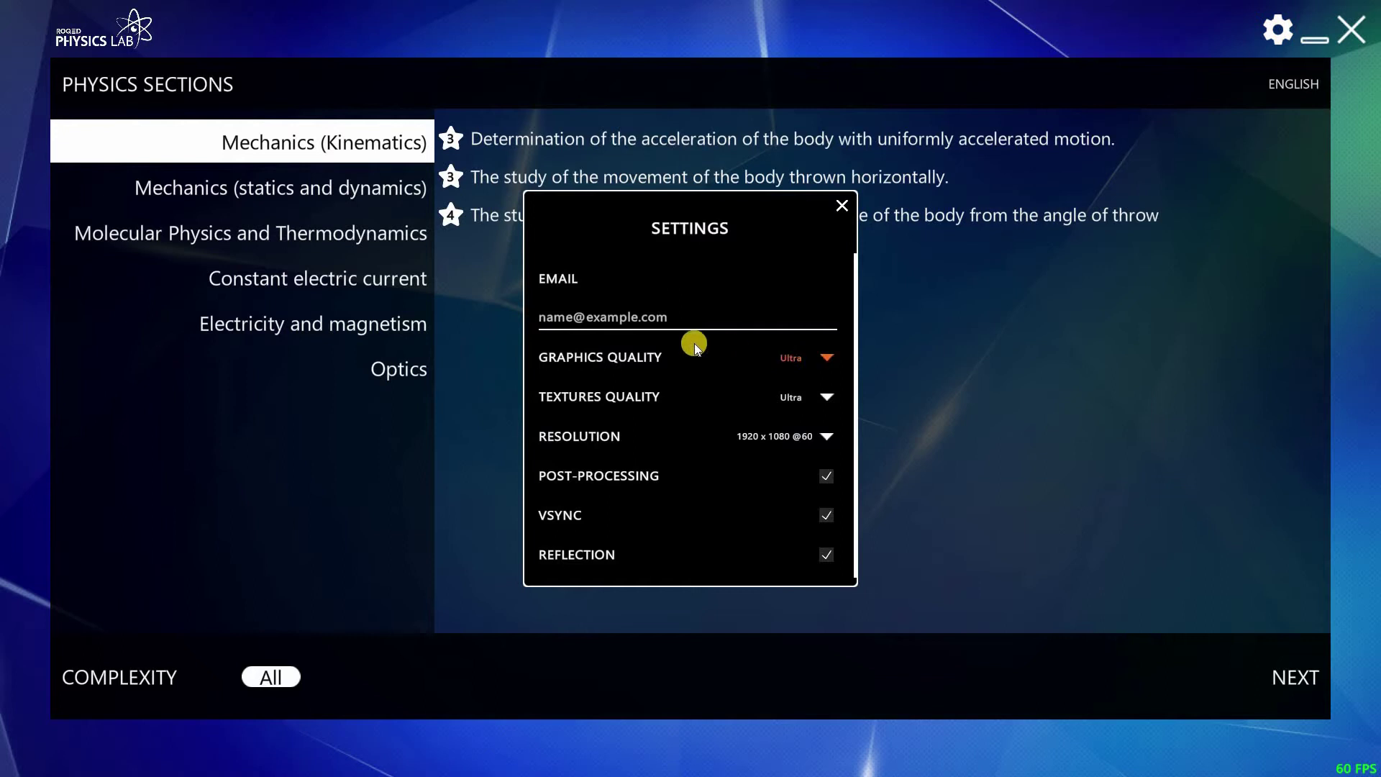
click(792, 360)
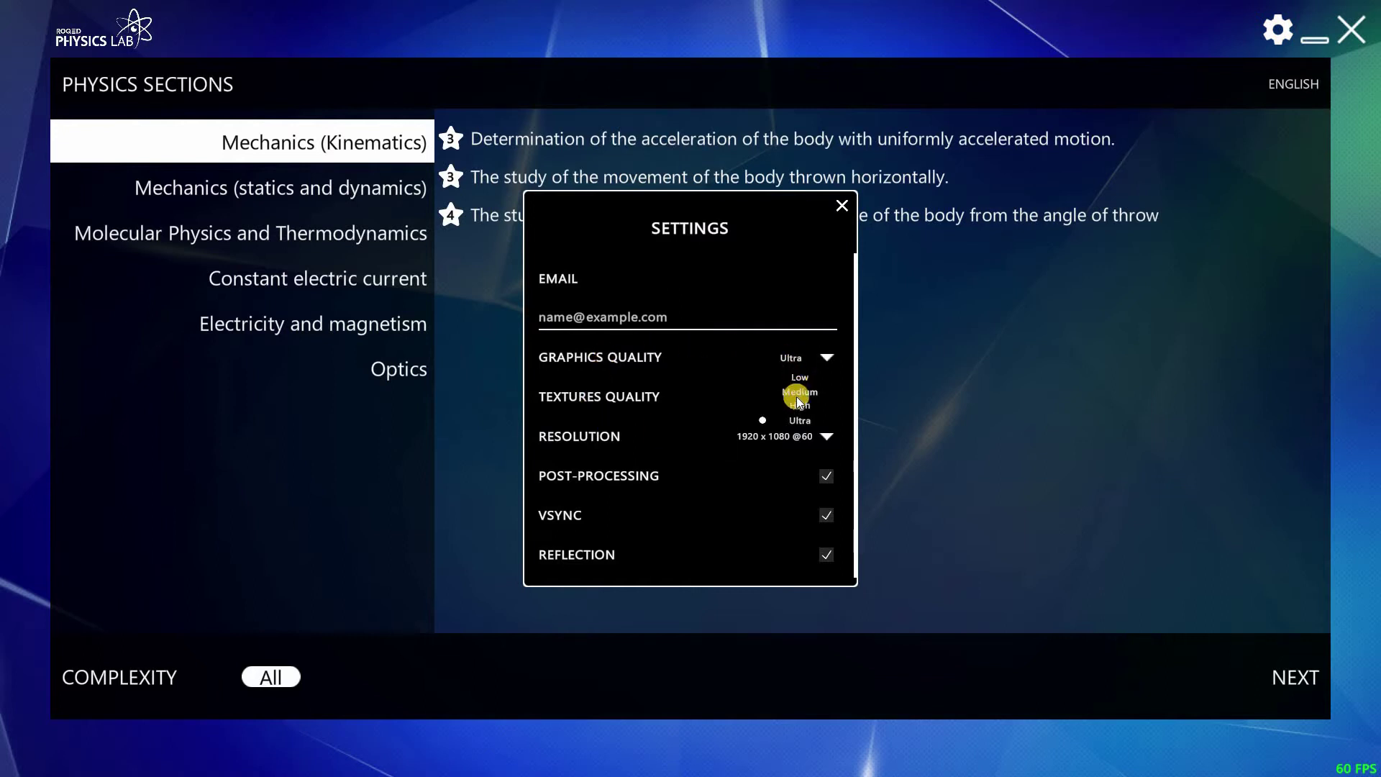
click(795, 397)
click(802, 434)
click(794, 381)
click(800, 423)
click(796, 398)
click(795, 359)
click(818, 360)
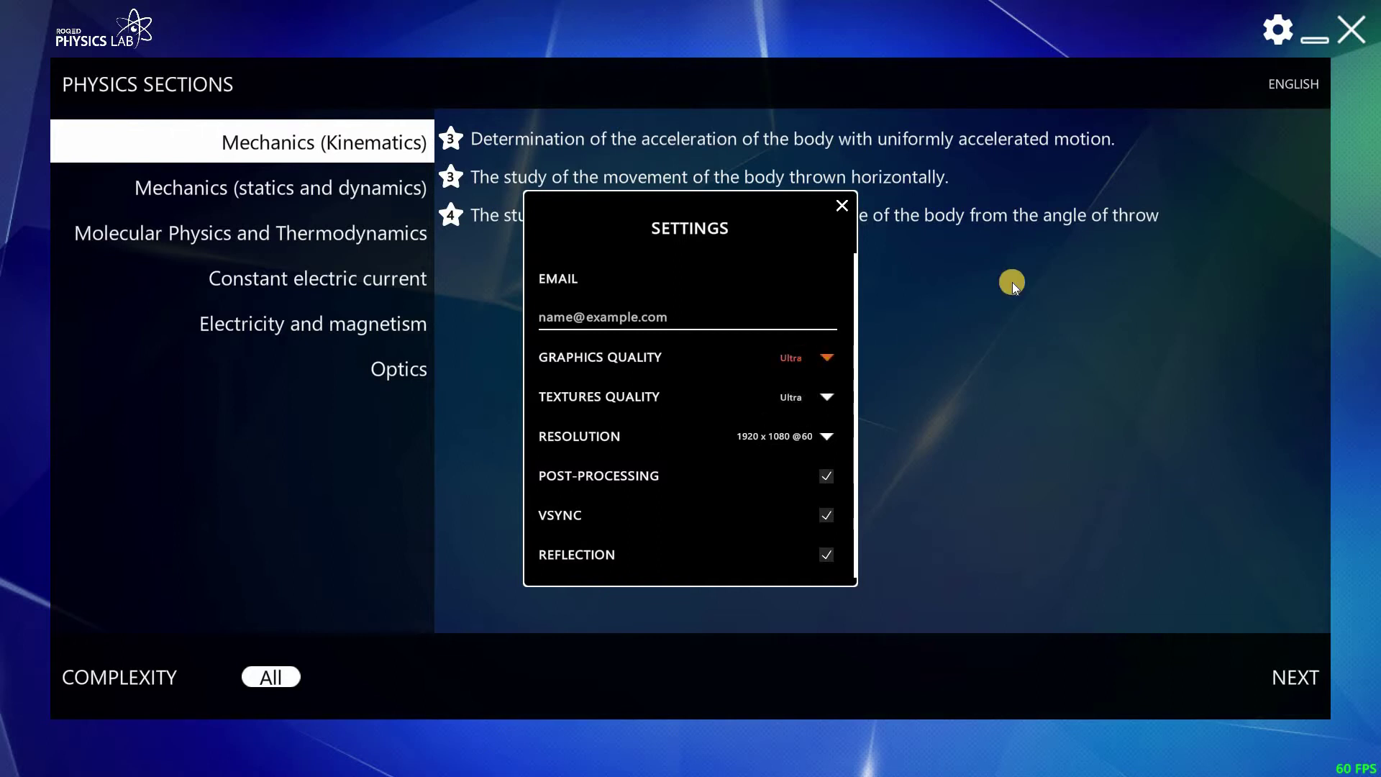
- Enter the account e-mail address in the Email field and close the settings
click(653, 313)
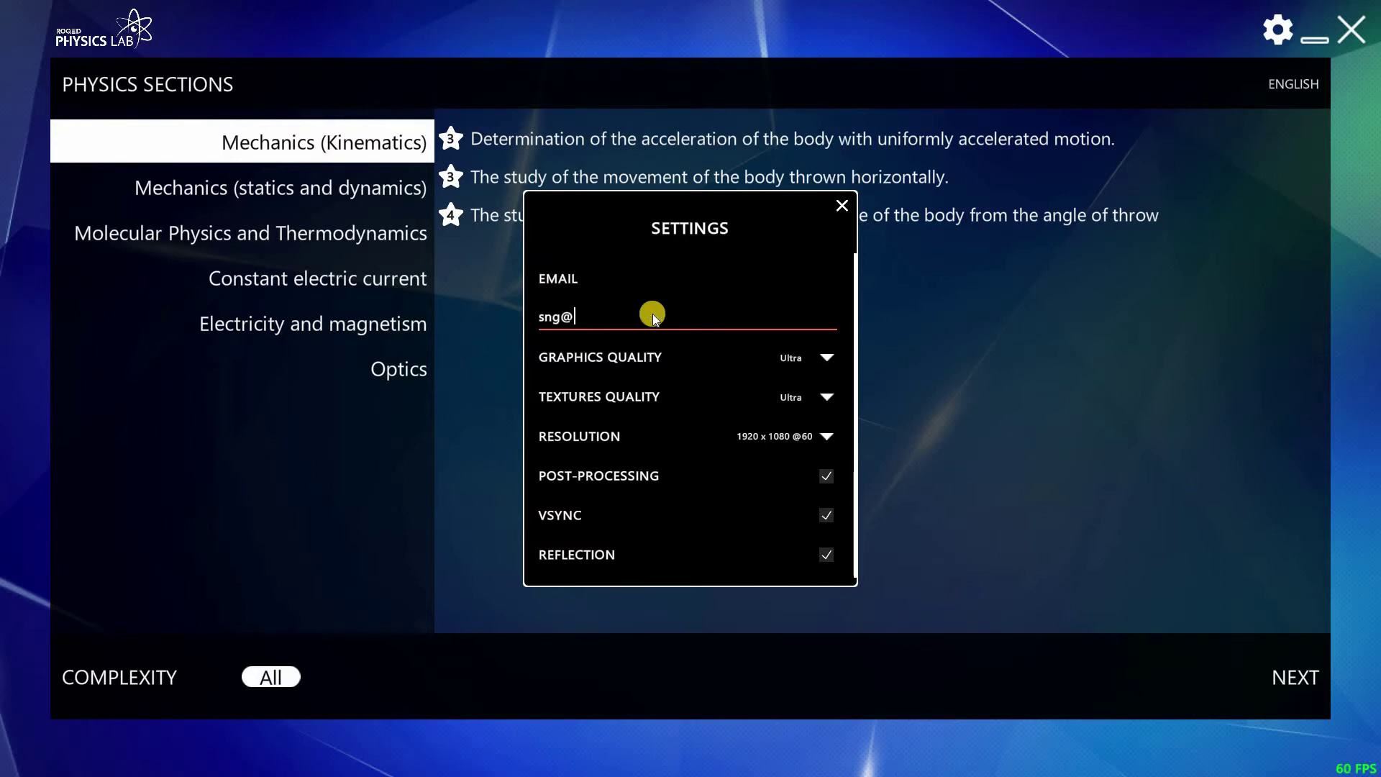
click(697, 305)
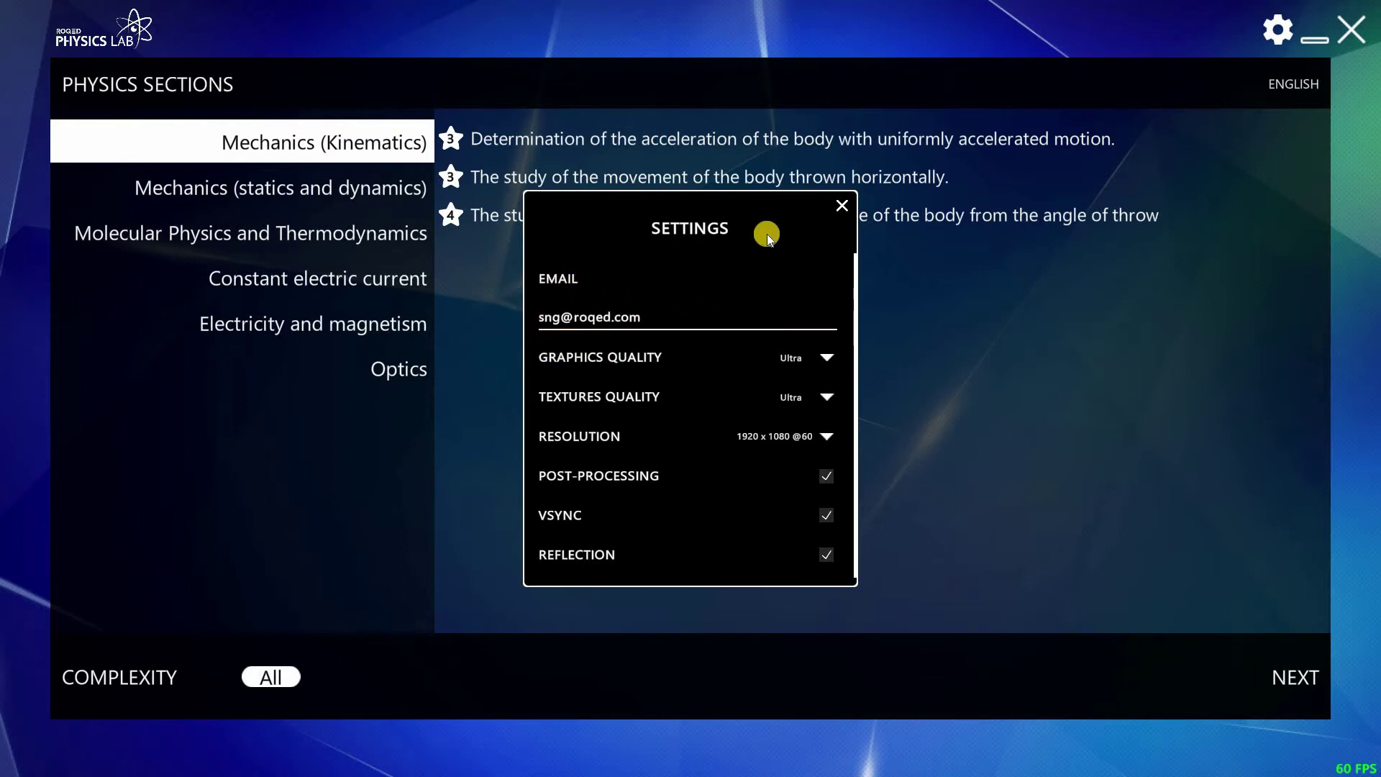
click(841, 202)
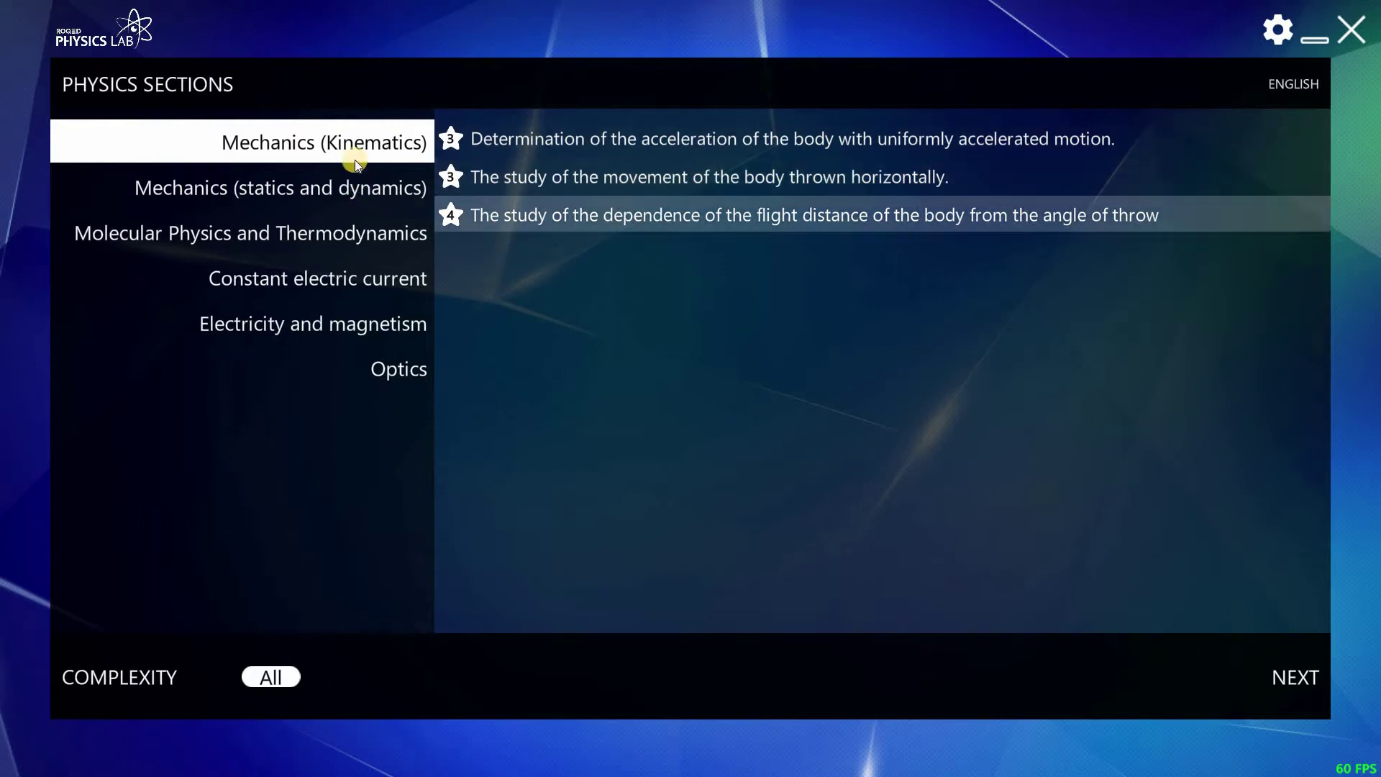
click(345, 185)
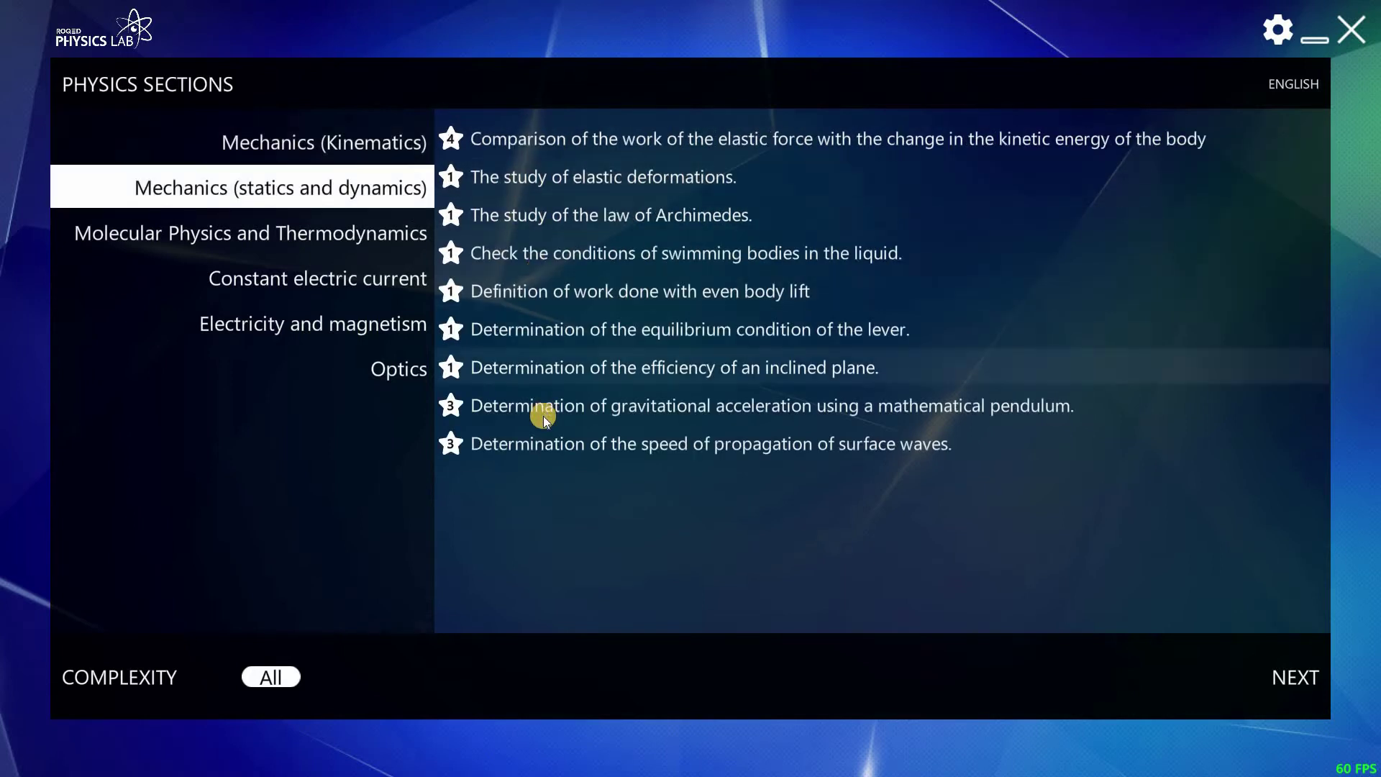
click(377, 237)
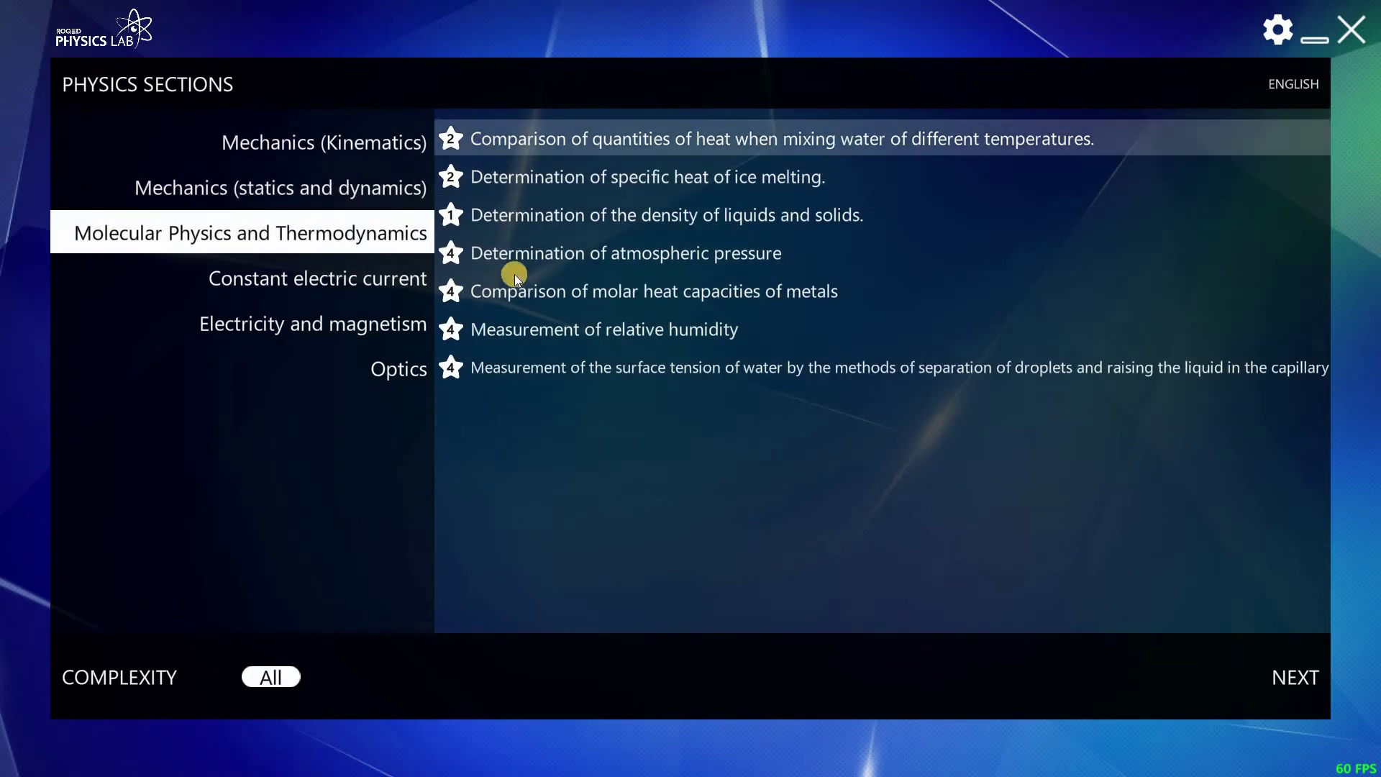
click(352, 274)
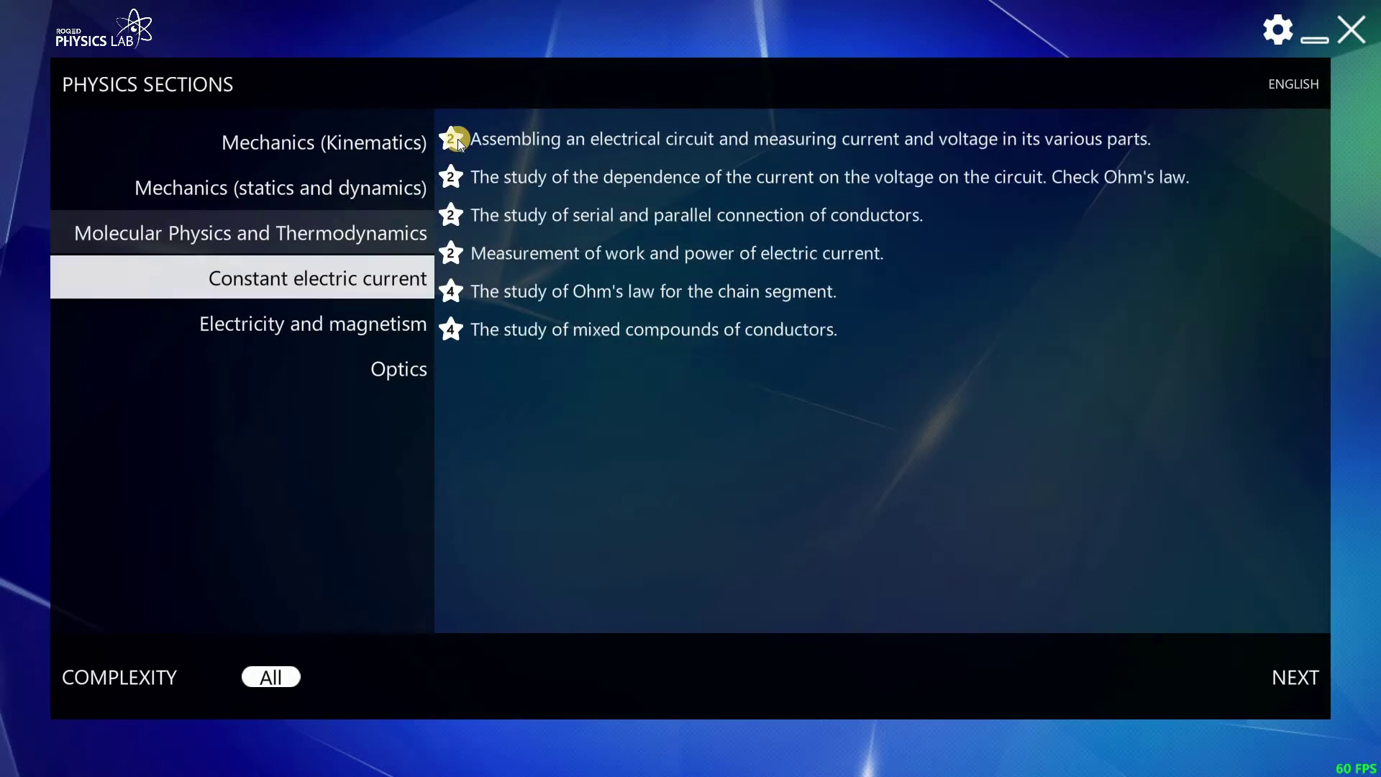
click(379, 327)
click(403, 372)
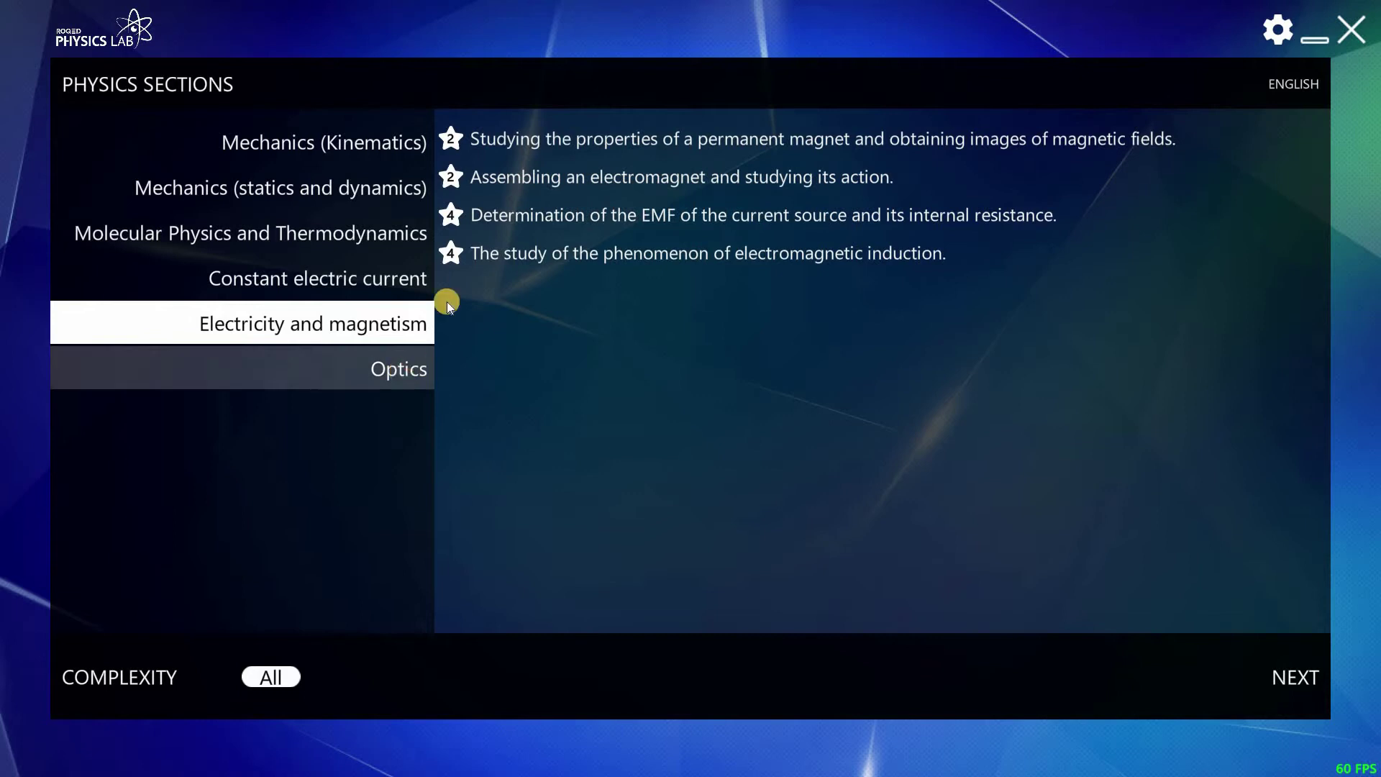
click(335, 144)
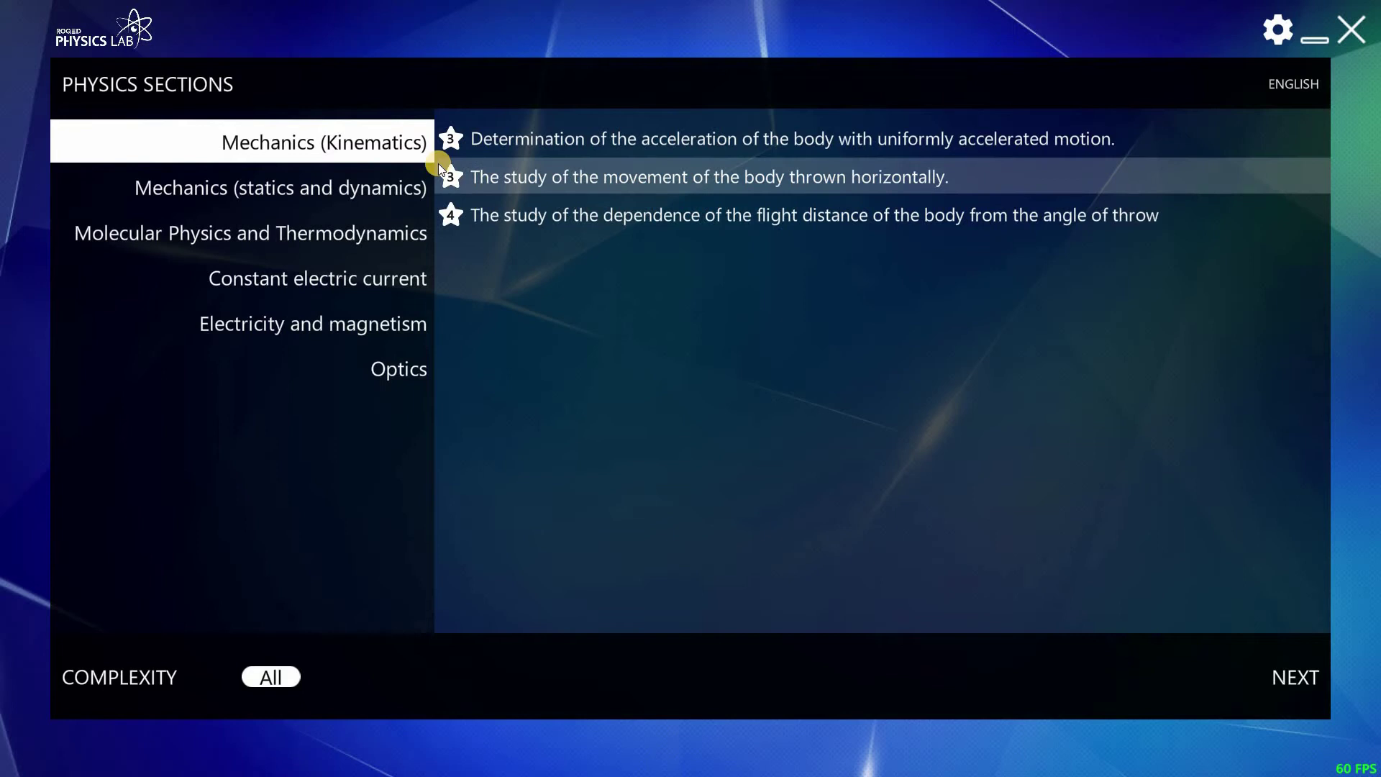
- Load the third Kinematics experiment, view its blackboard diagram, then show the instructions and results table
click(784, 217)
click(1295, 677)
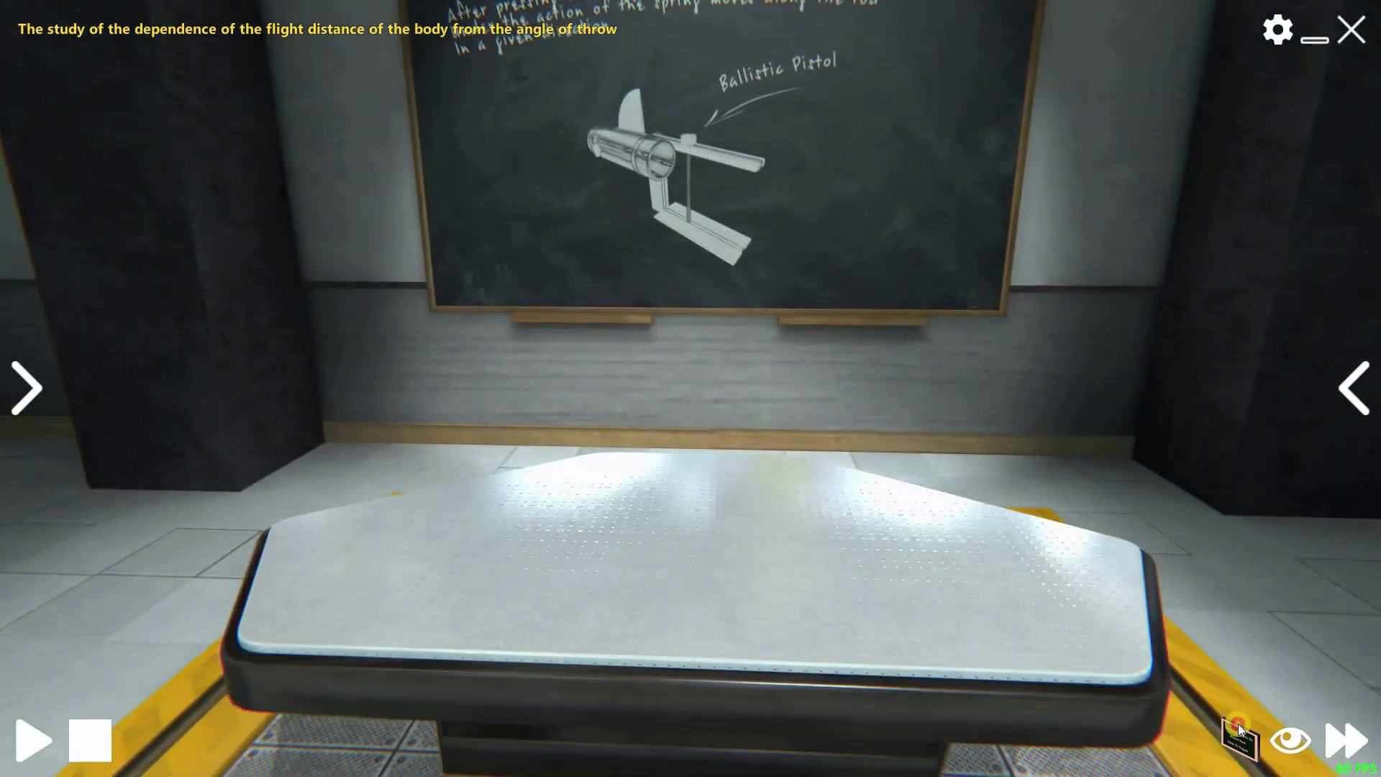
click(1238, 724)
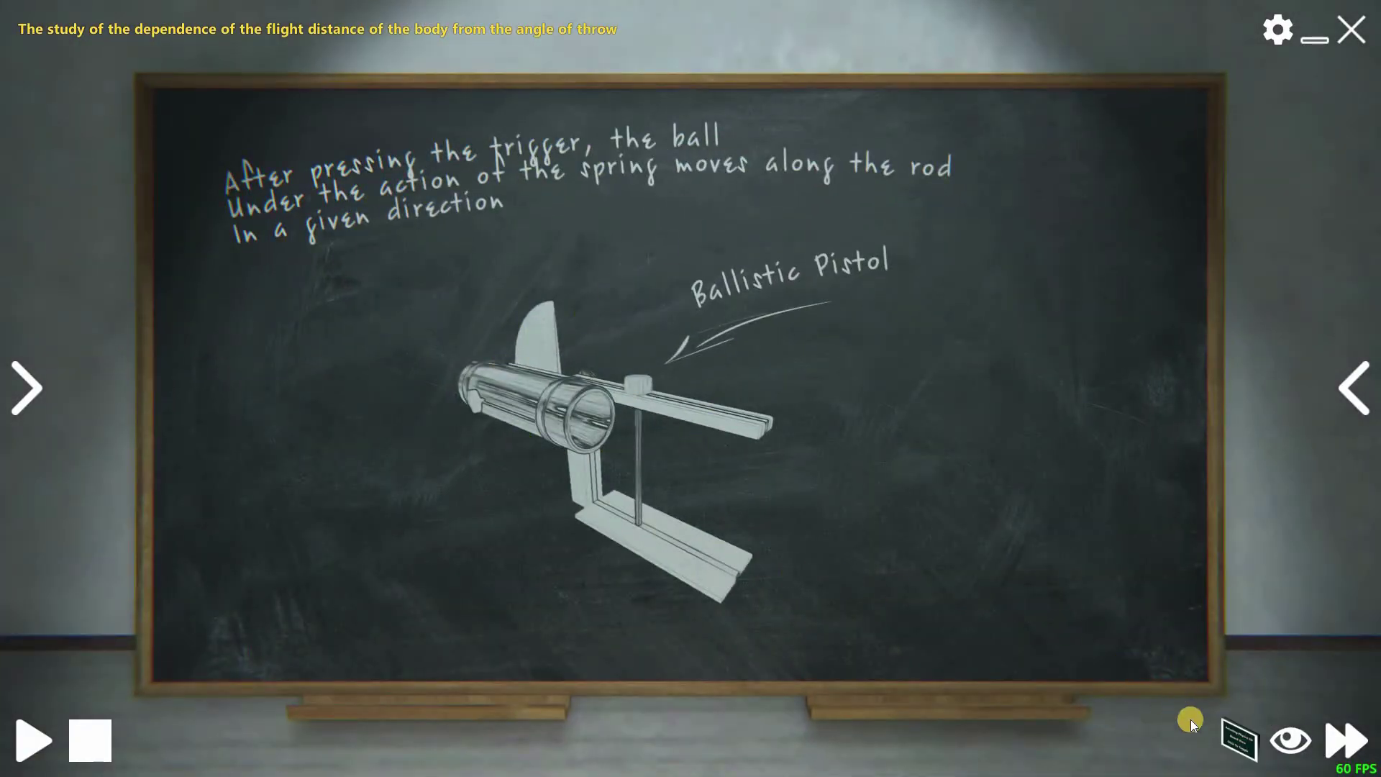
click(1166, 676)
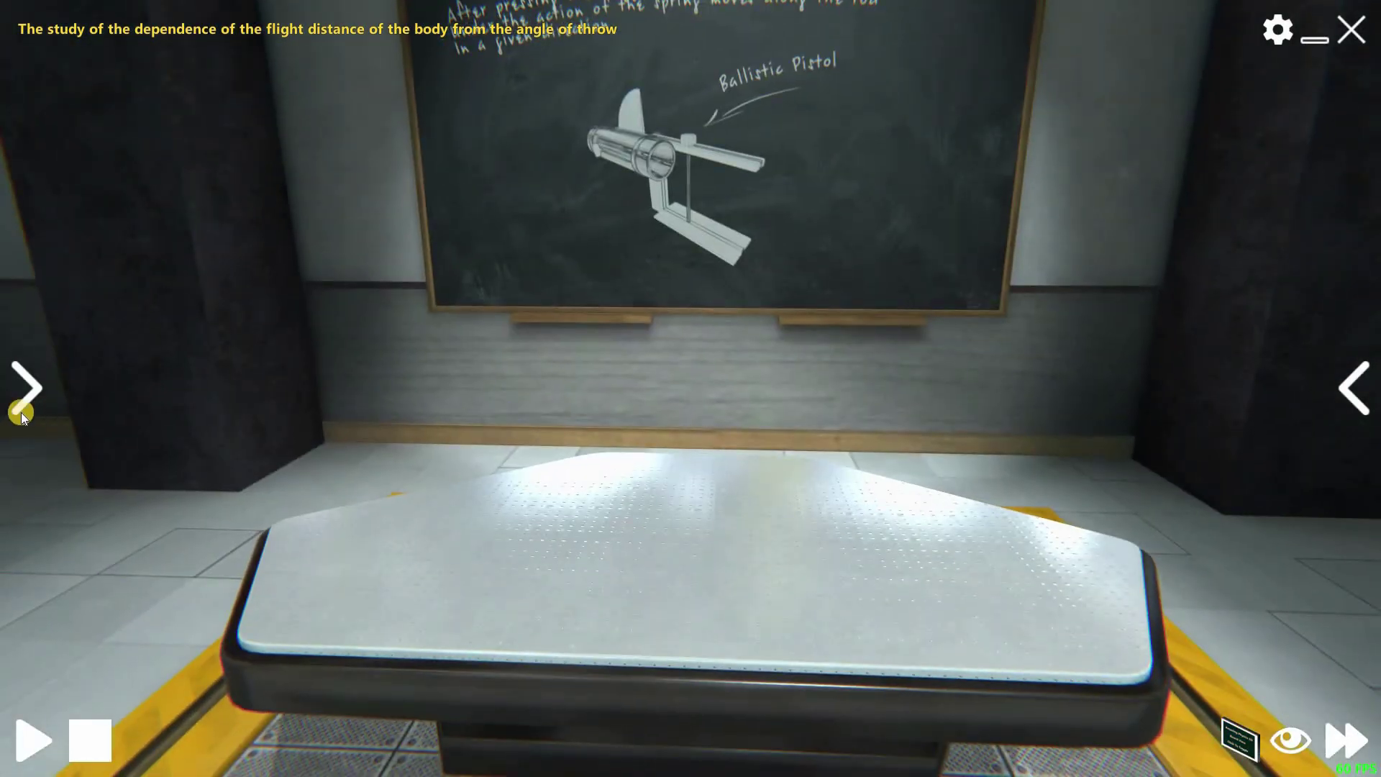
click(26, 392)
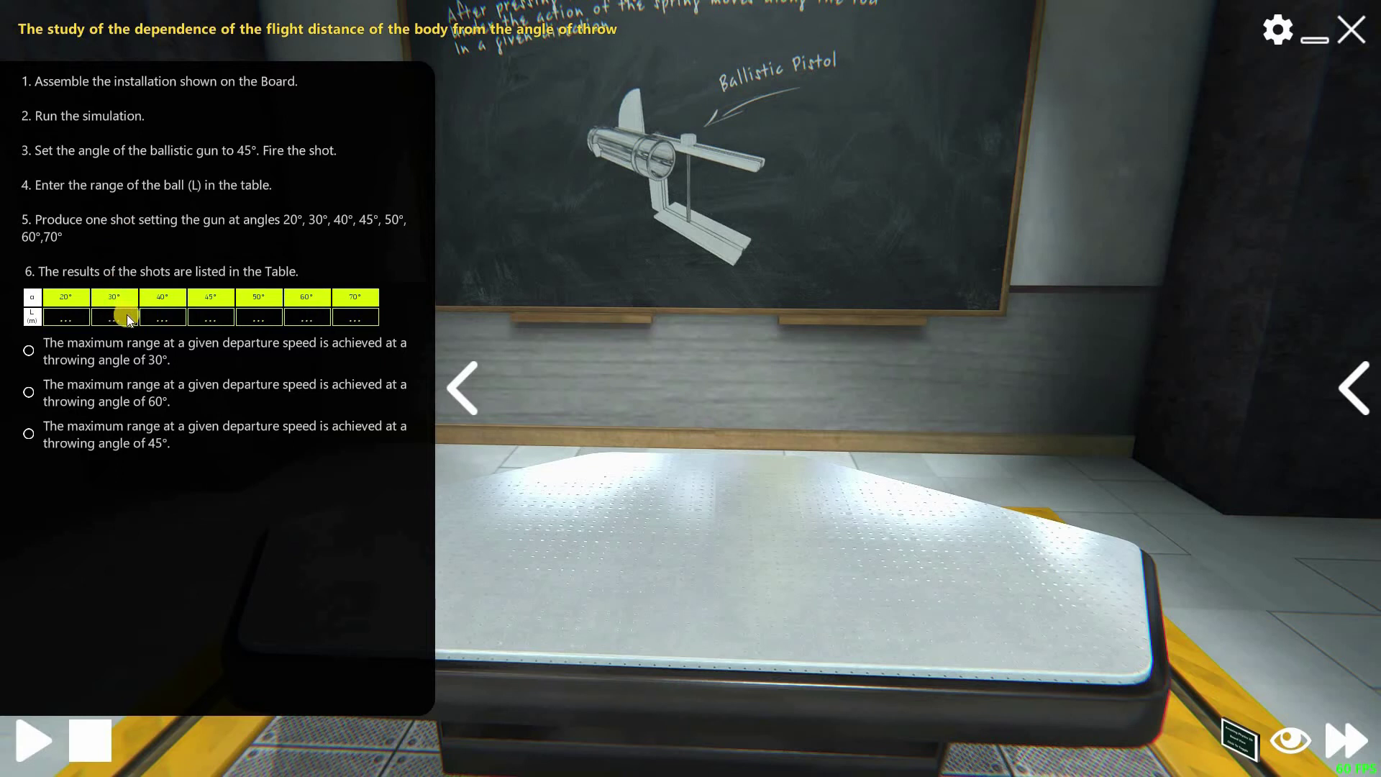
- Collapse the instructions panel to return to the empty bench
click(473, 382)
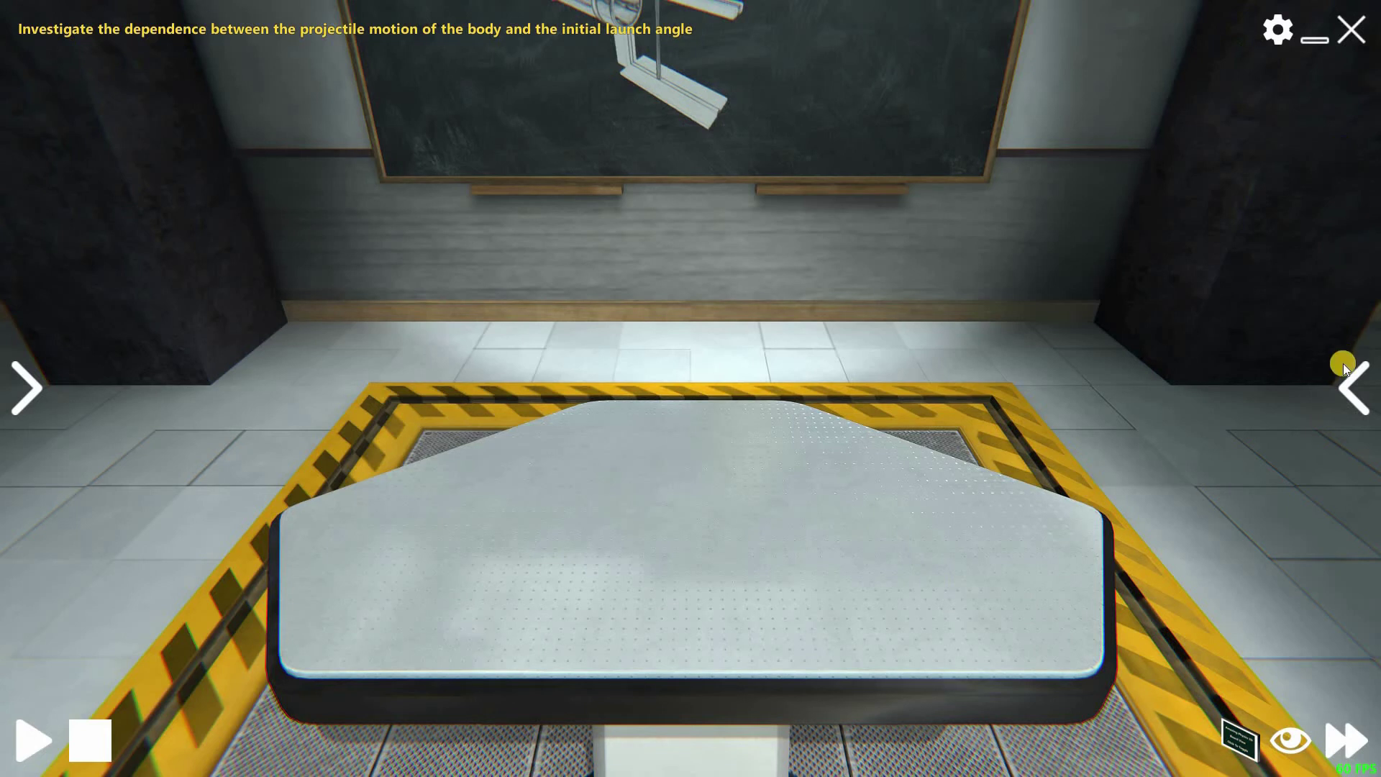
- From the equipment list, place a tripod on the table and try, then remove, a metal cylinder
click(1352, 386)
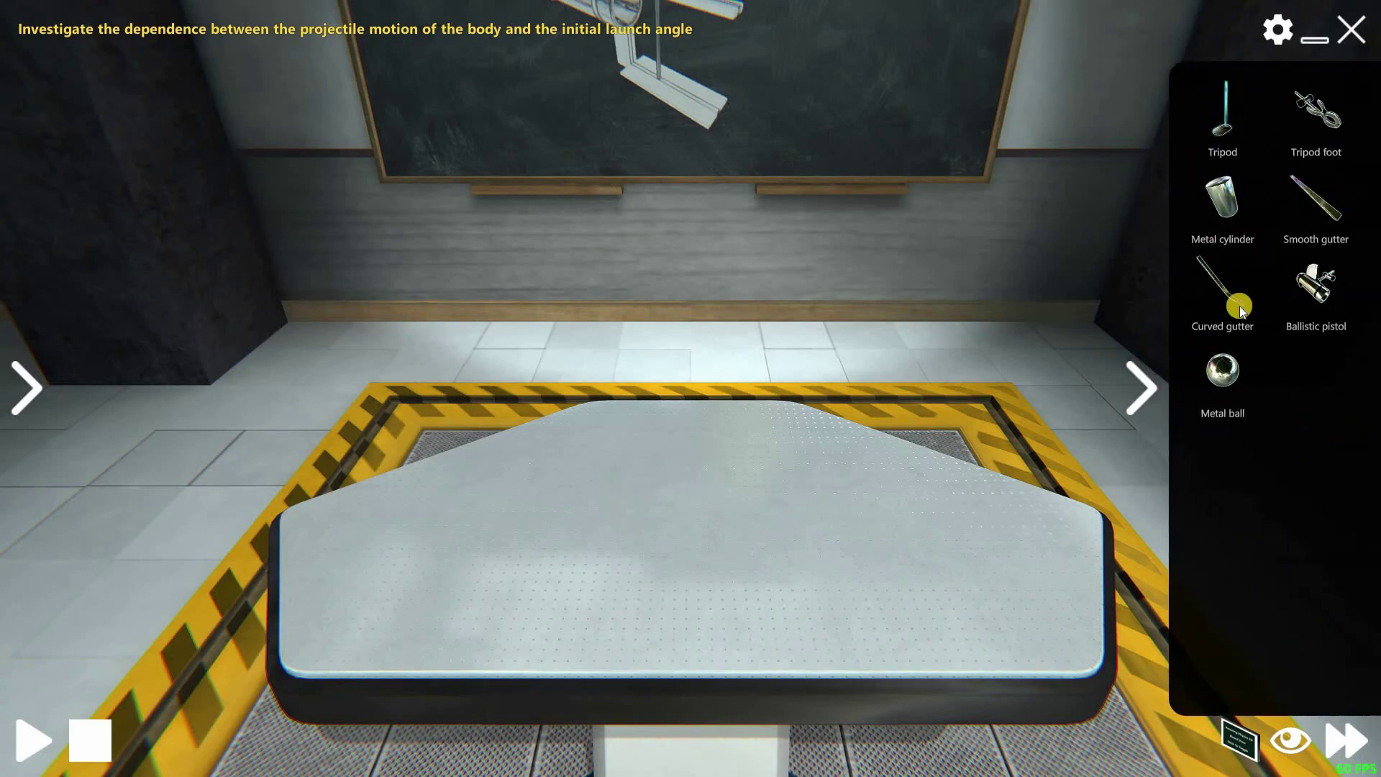
drag(1242, 123, 619, 532)
drag(1224, 217, 682, 525)
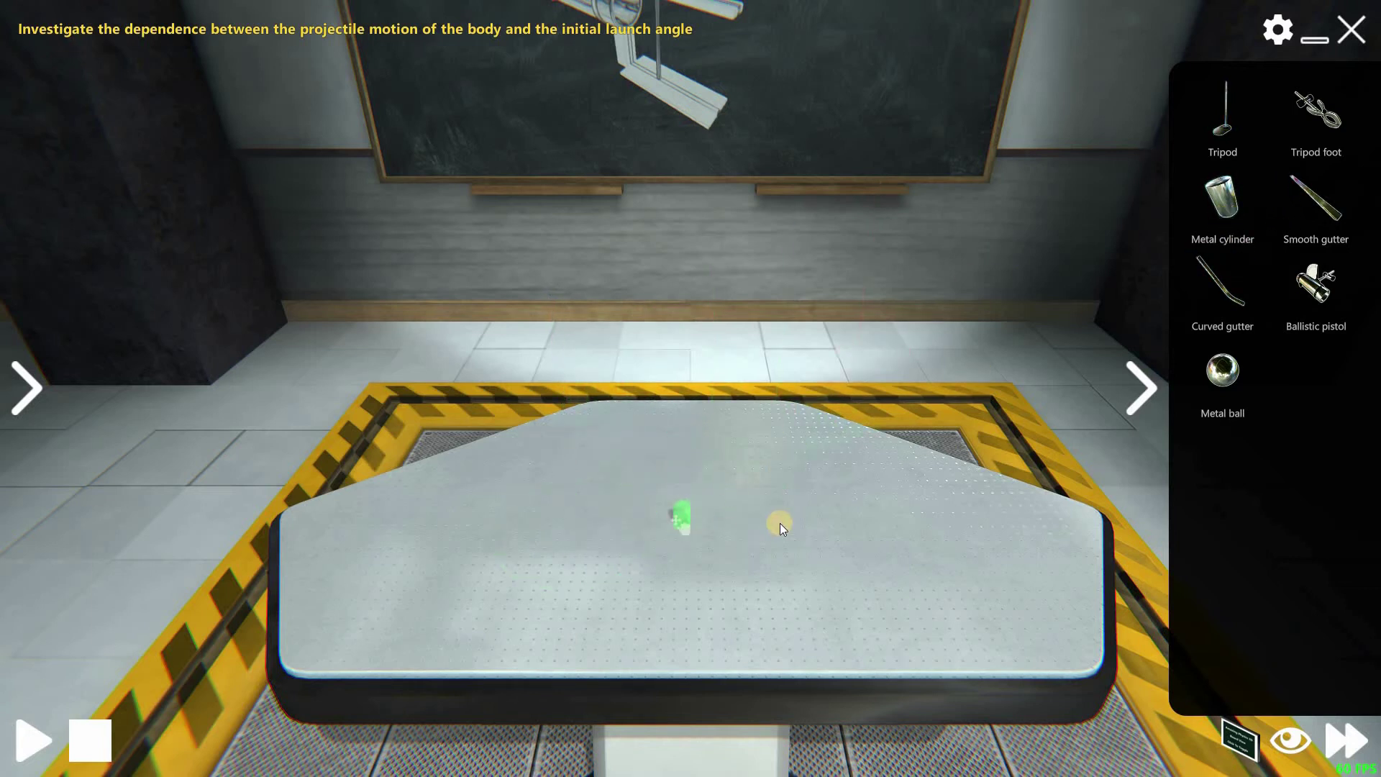
drag(731, 433, 720, 531)
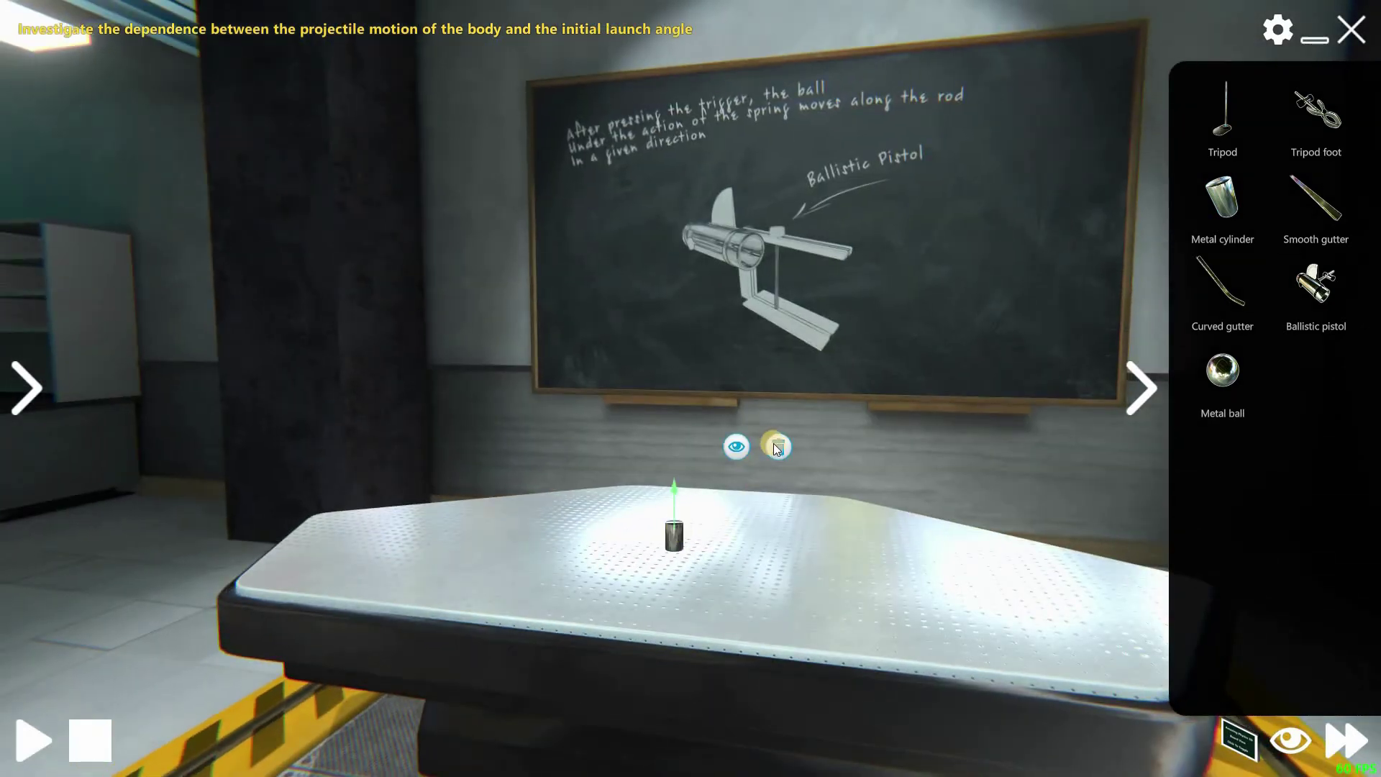
drag(925, 484, 1301, 172)
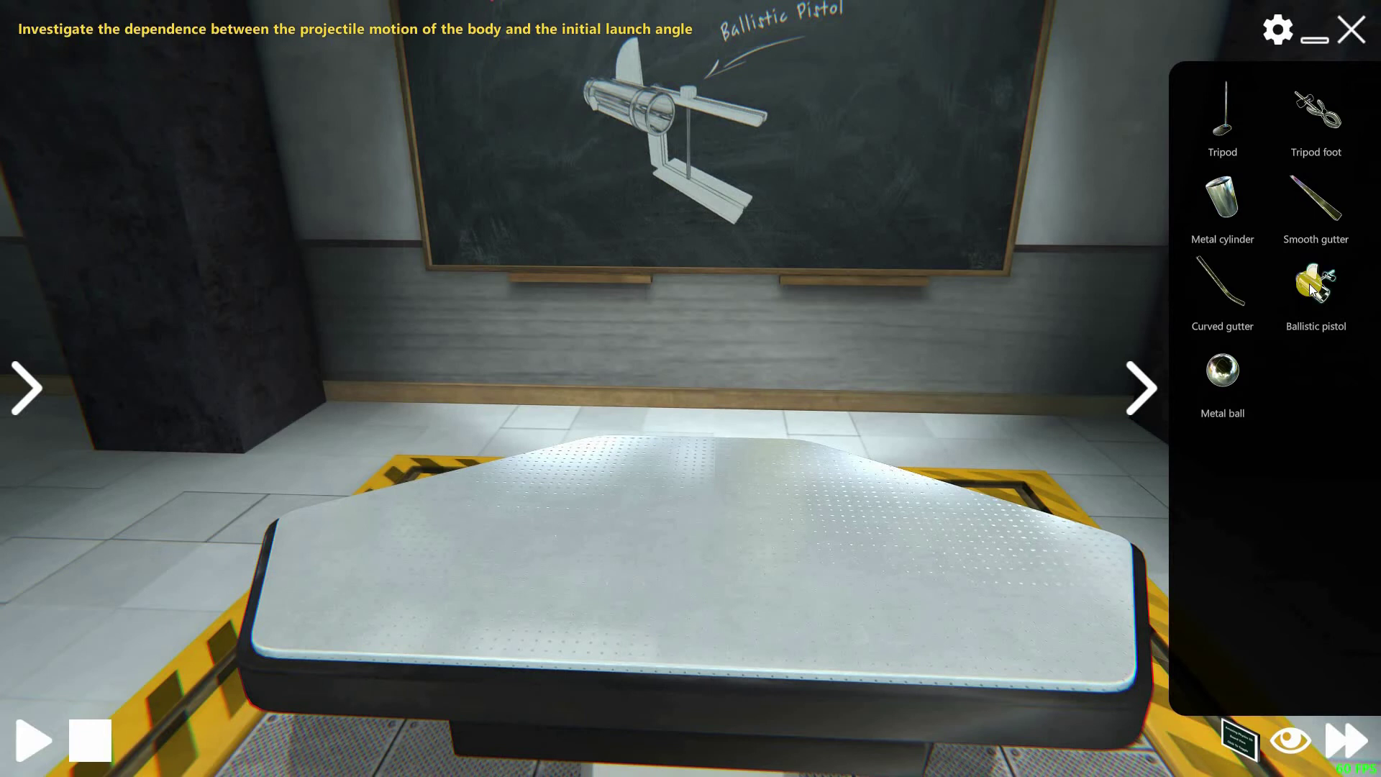
- Mount the ballistic pistol at the table's front-left edge and tilt it to 45°
drag(1326, 290, 236, 625)
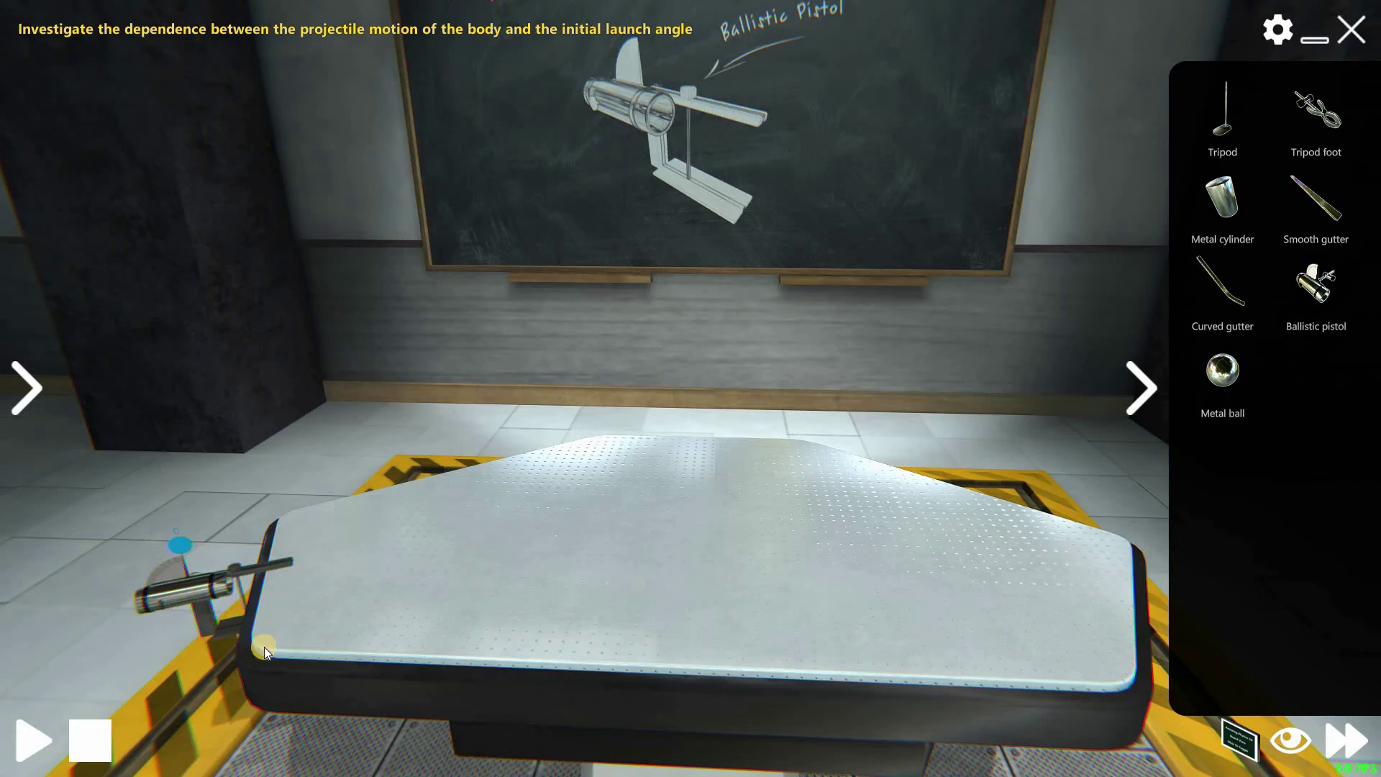
drag(256, 660, 258, 567)
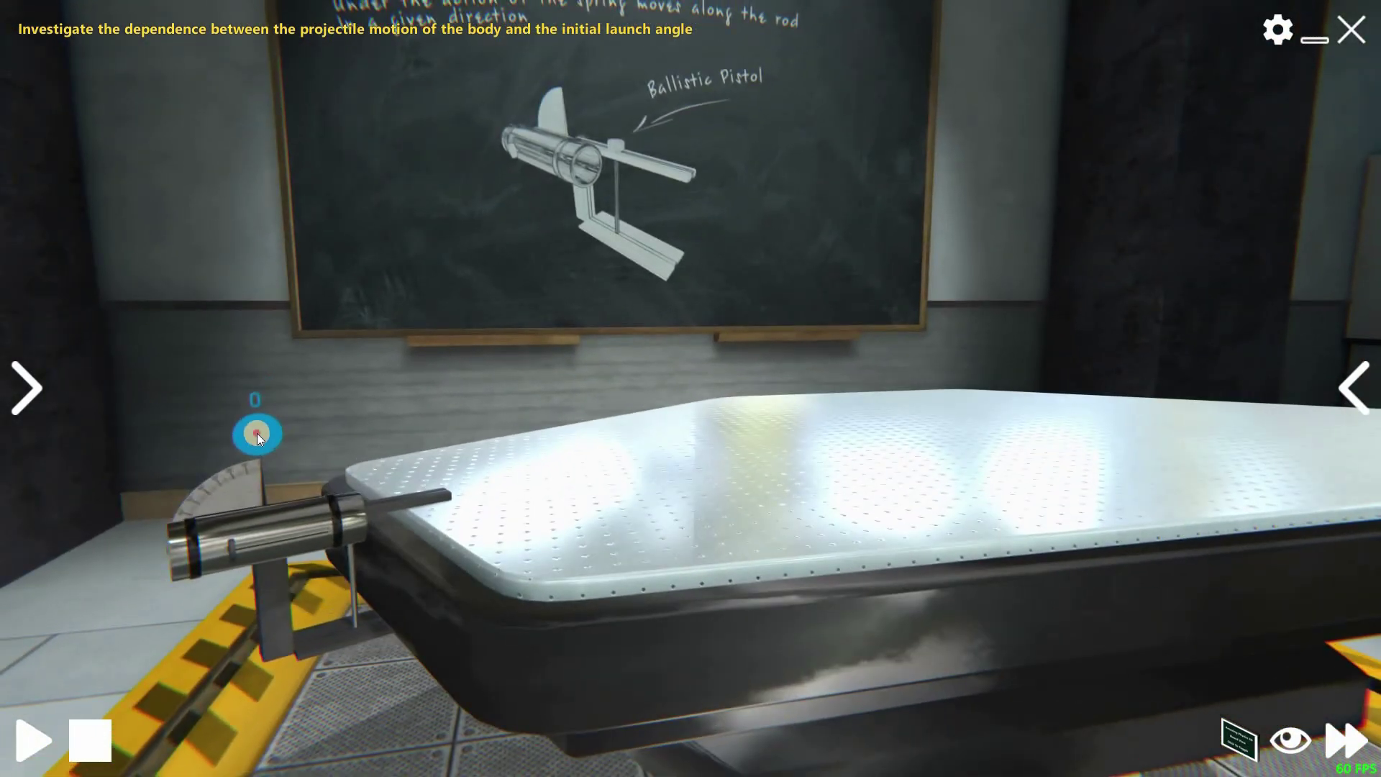
drag(257, 433, 152, 515)
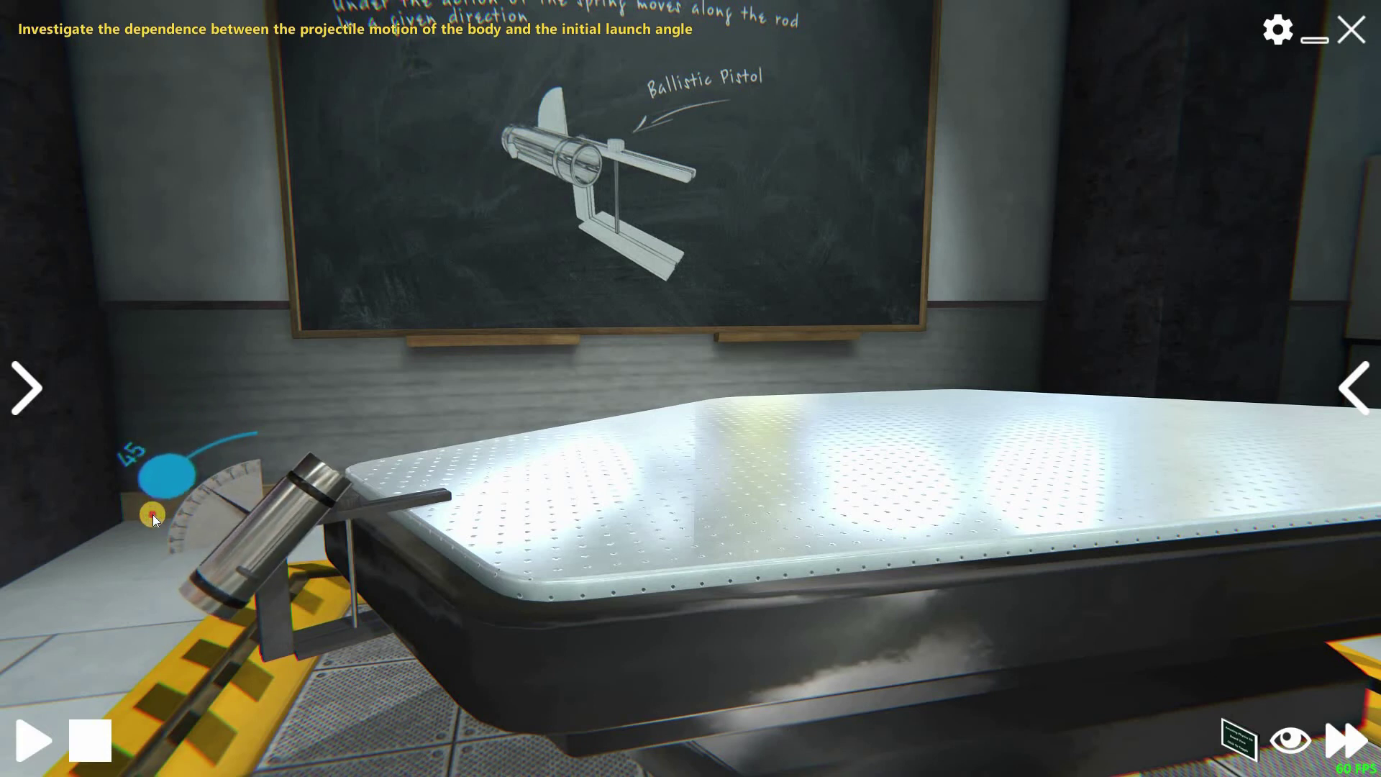
- Fire the 45° shot, view its 0.53 m landing from around the table, then switch to Excel
click(28, 725)
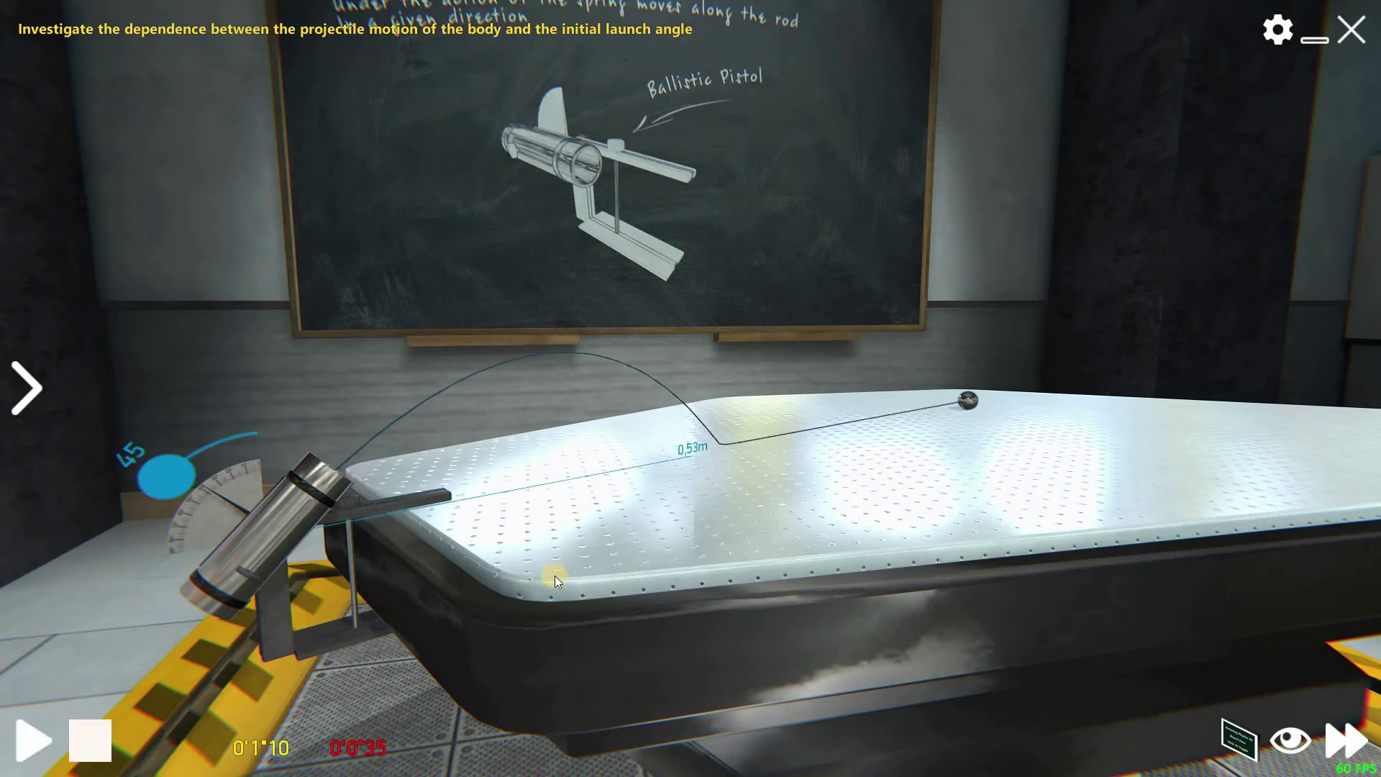
drag(572, 543, 593, 574)
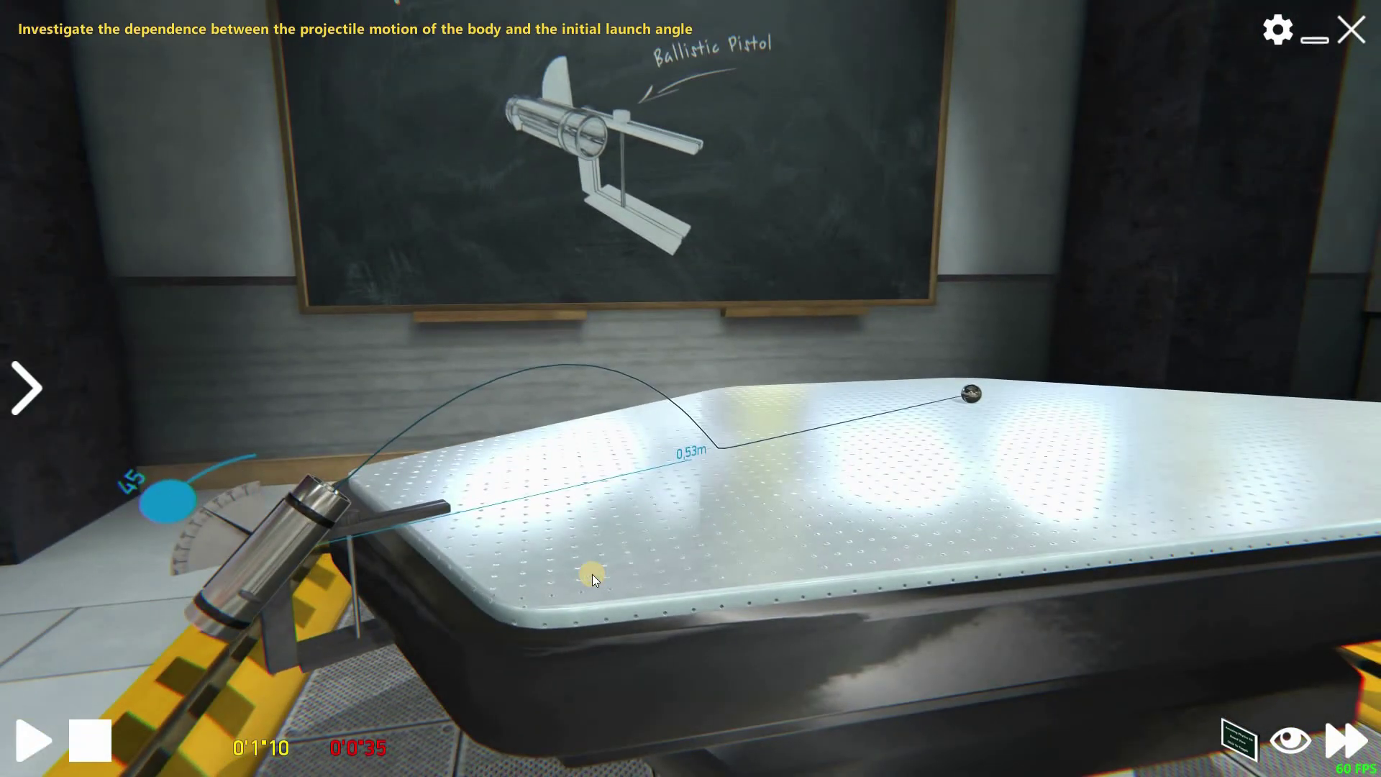
drag(537, 539, 257, 675)
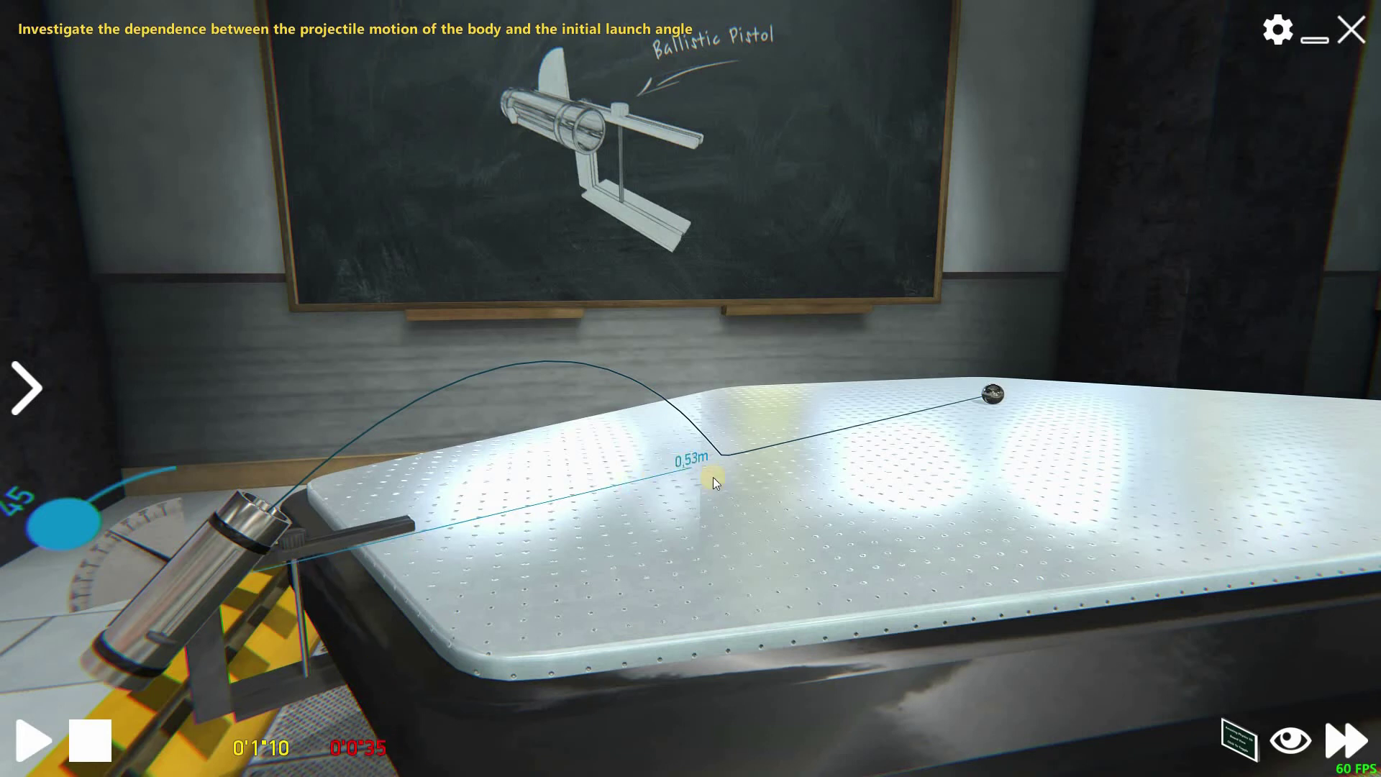
scroll(715, 511, down, 3)
scroll(755, 508, up, 3)
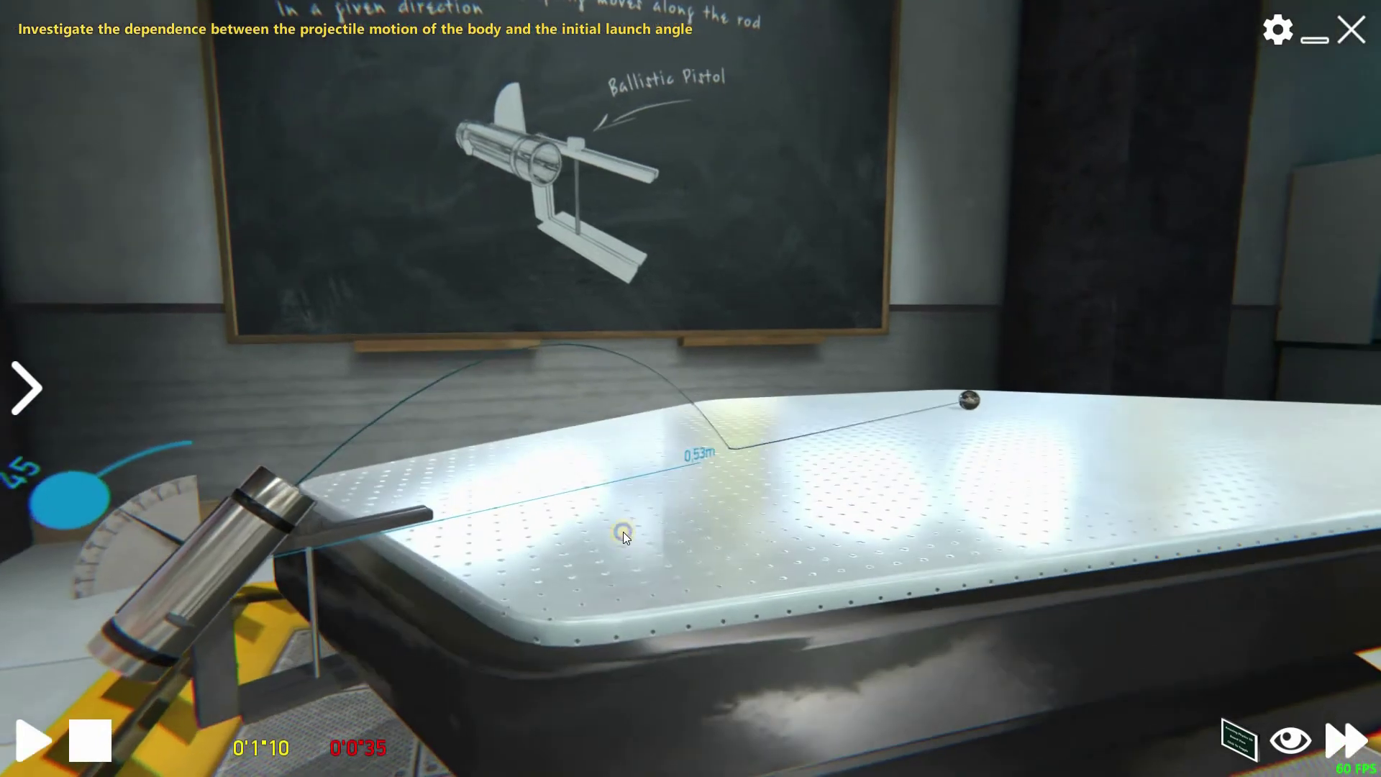
scroll(641, 523, down, 3)
scroll(460, 485, up, 3)
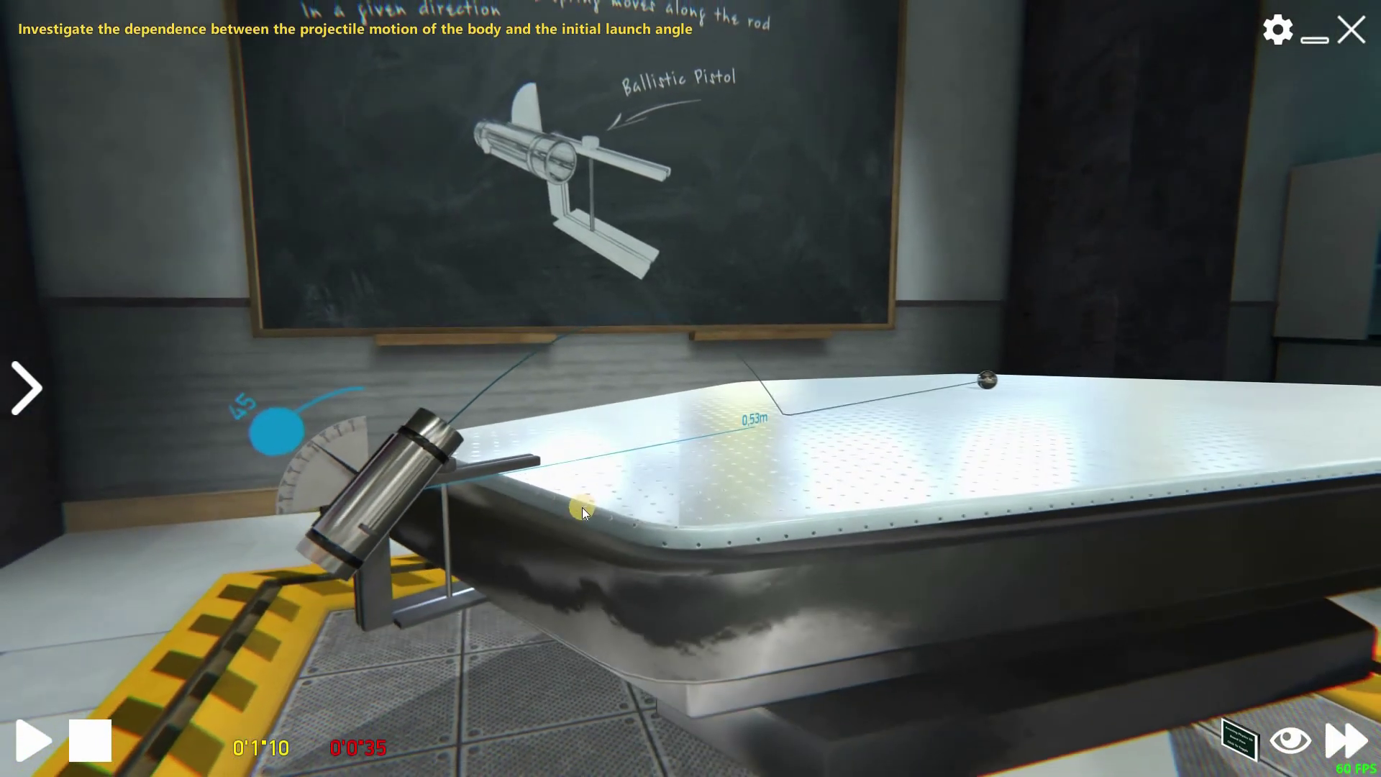
key(alt+Tab)
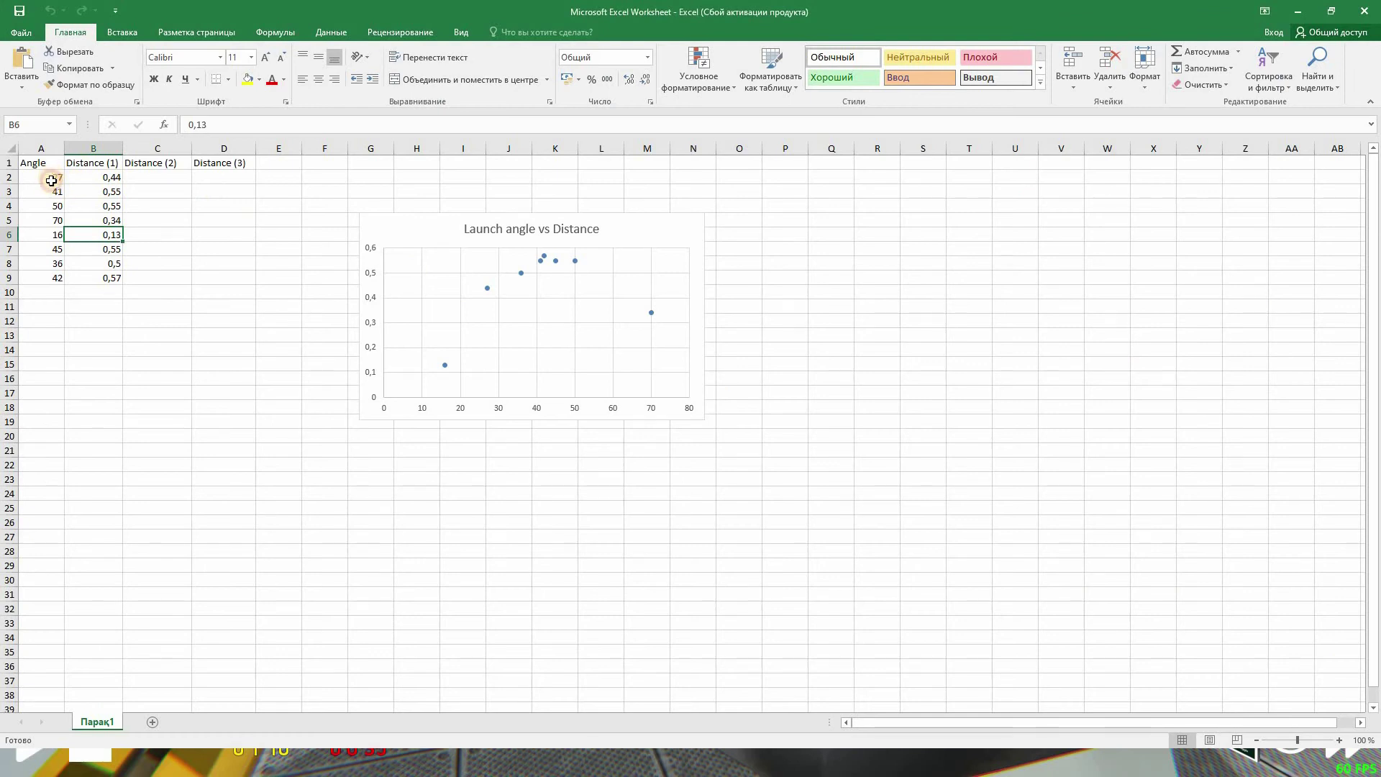
- Step through the recorded launch angles in column A, from 27 to 42
click(51, 180)
click(54, 205)
click(56, 220)
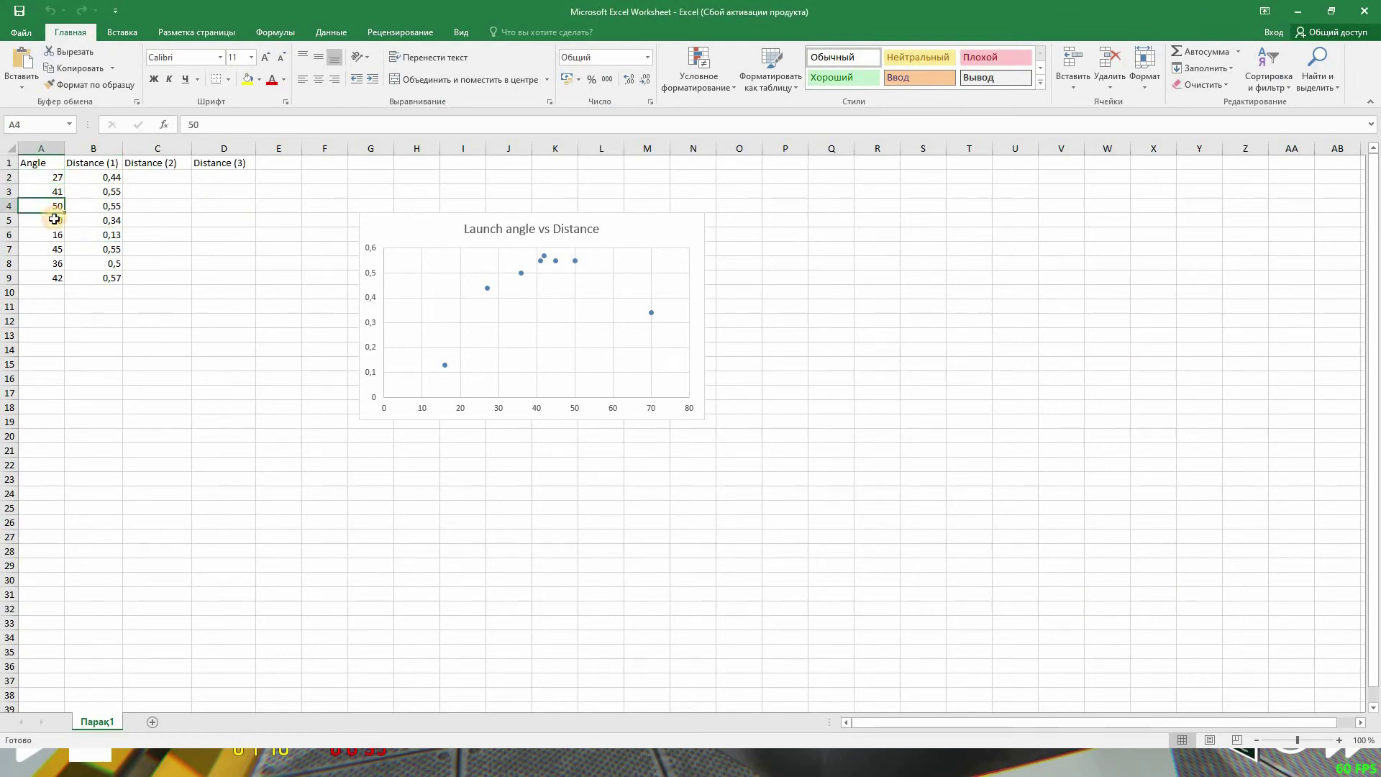
click(57, 234)
click(57, 249)
click(56, 265)
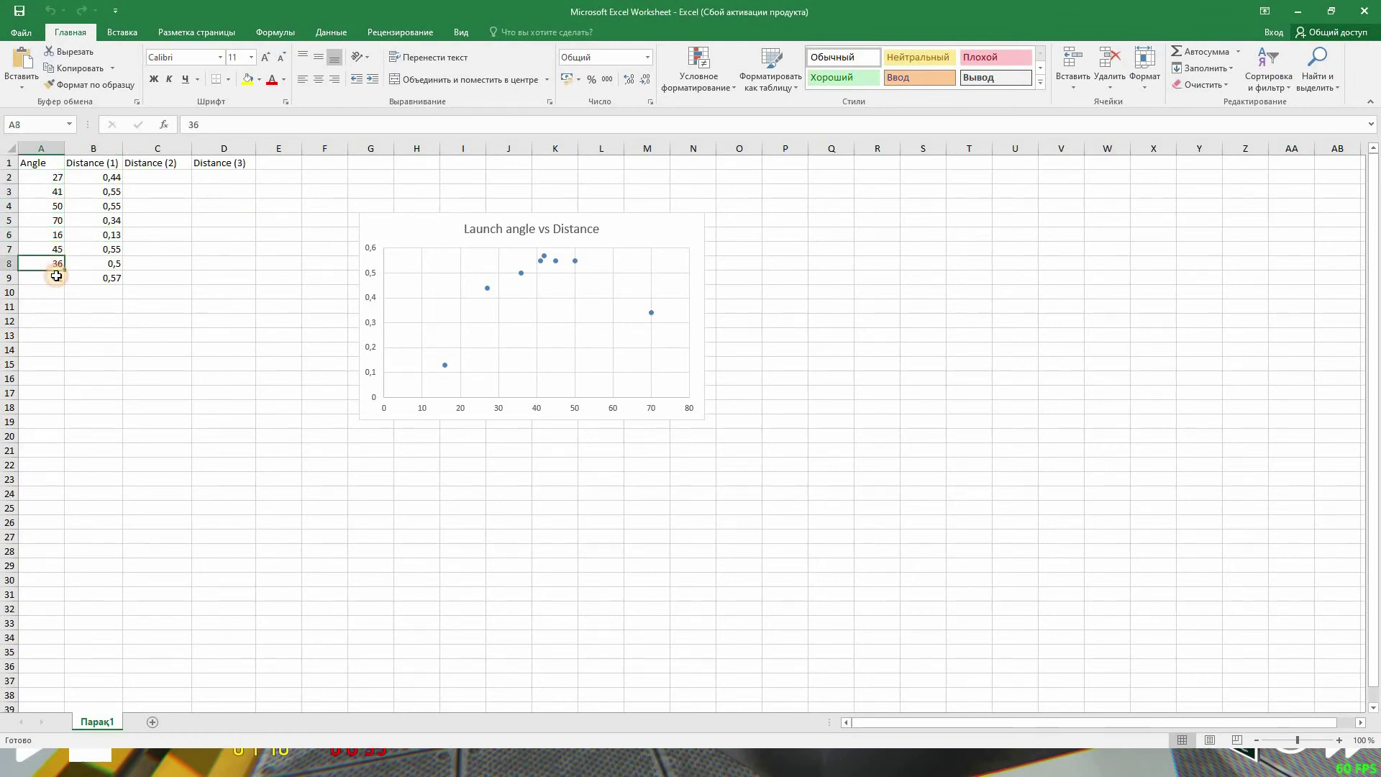
click(56, 277)
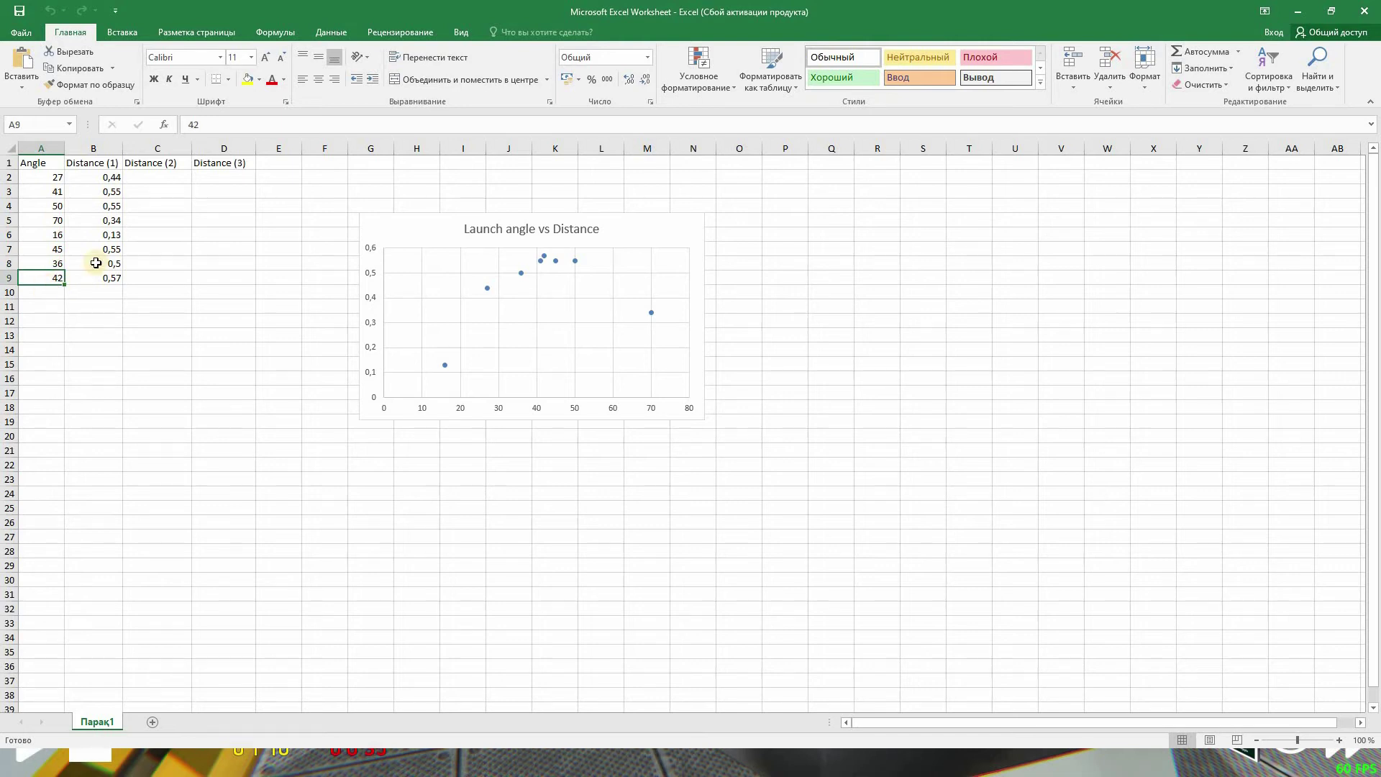
- Check the Distance (1) values in B2–B9, ending at 0,57
click(108, 179)
click(110, 192)
click(111, 206)
click(112, 220)
click(112, 237)
click(113, 249)
click(114, 264)
click(113, 278)
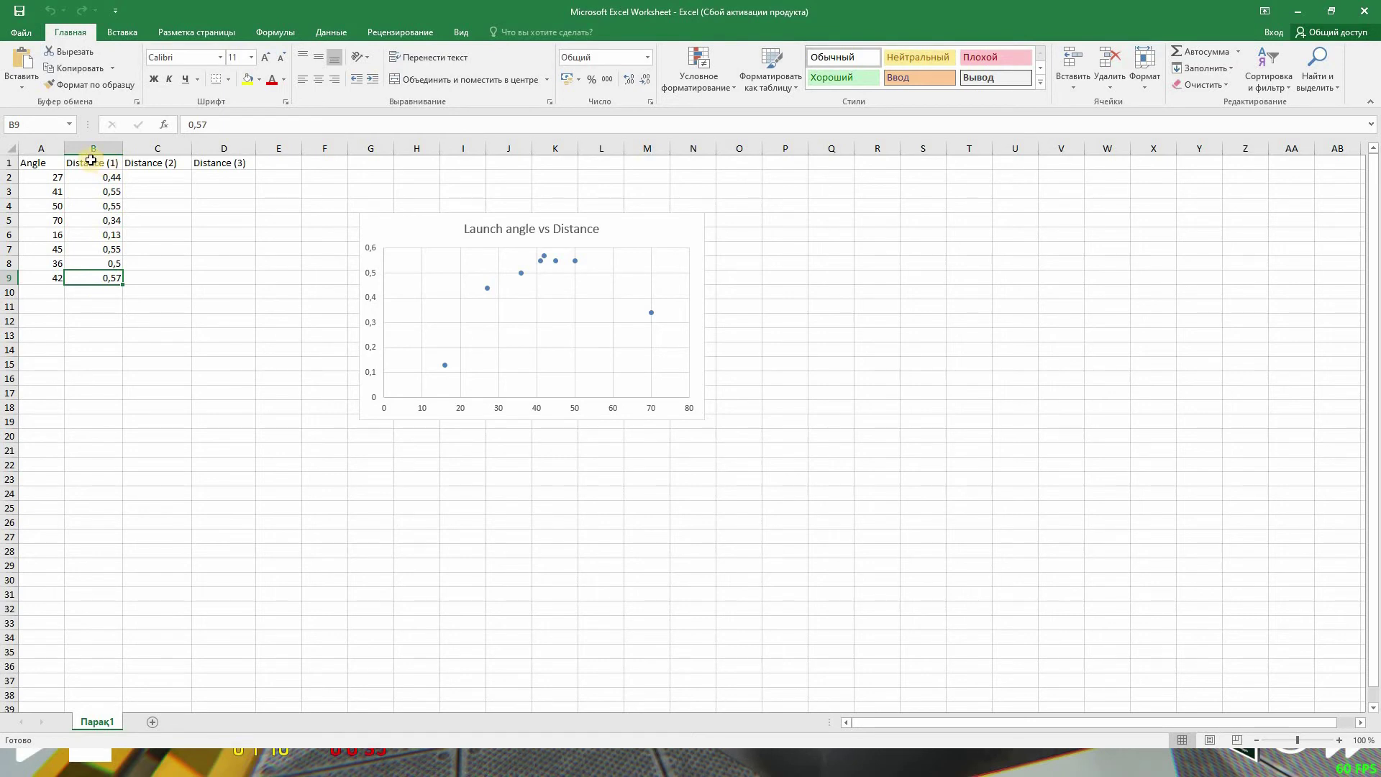
- Look at the Distance (2) and Distance (3) columns, then return to the physics lab
click(152, 165)
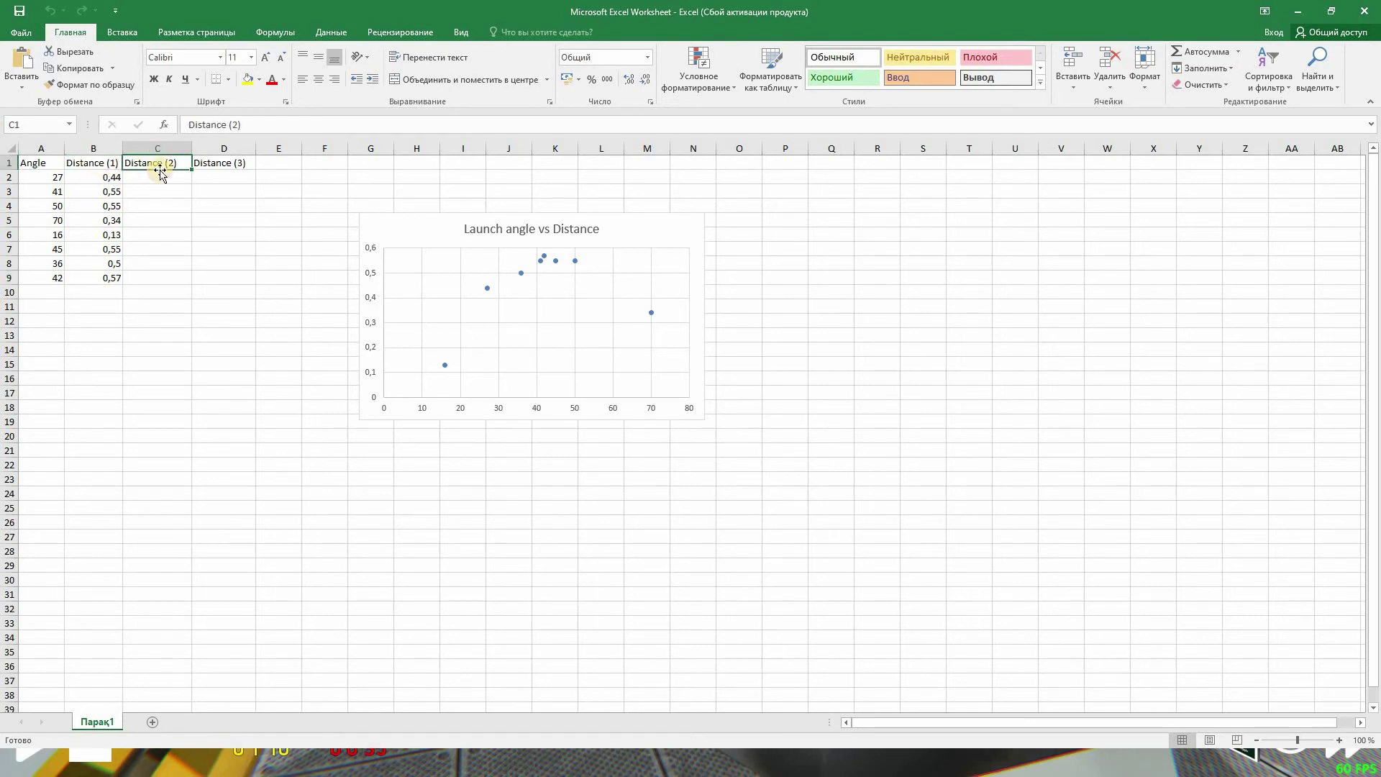
click(219, 164)
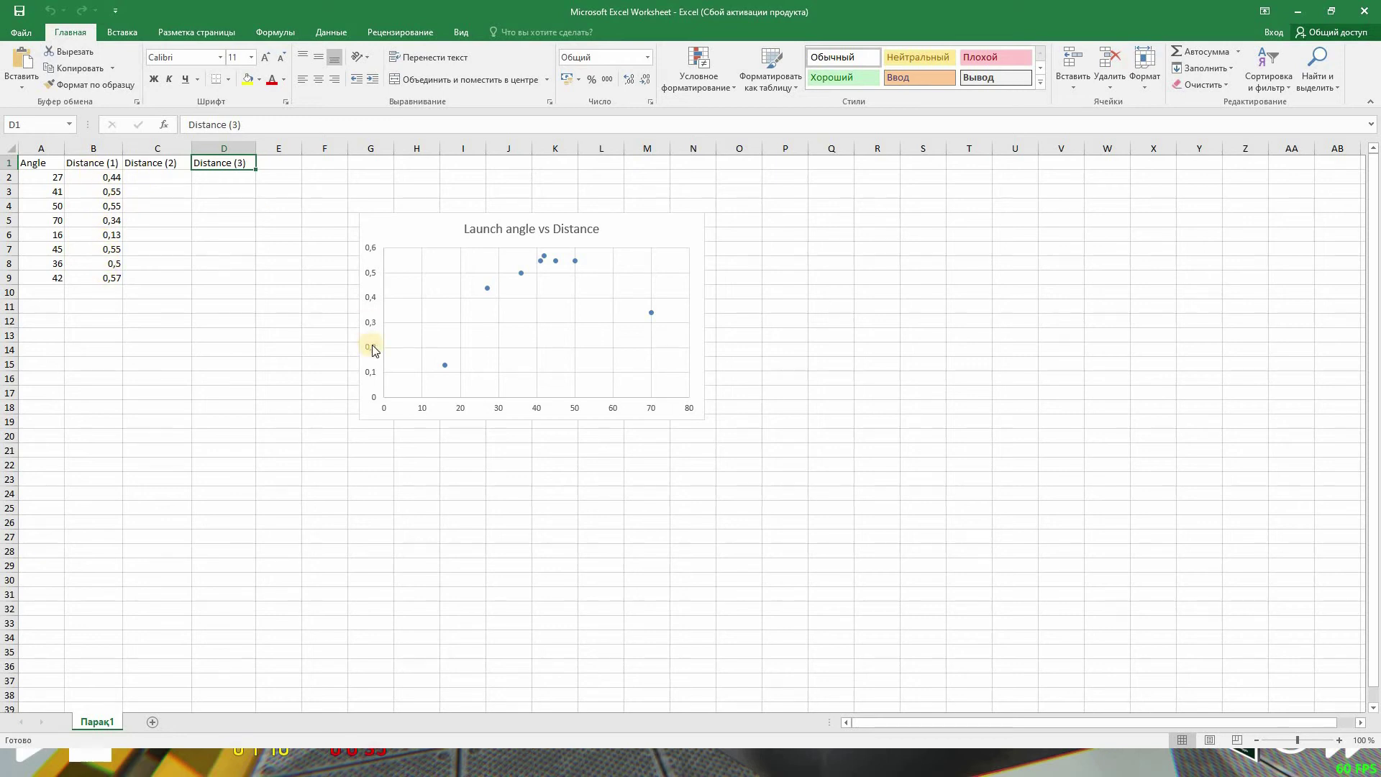
key(alt+Tab)
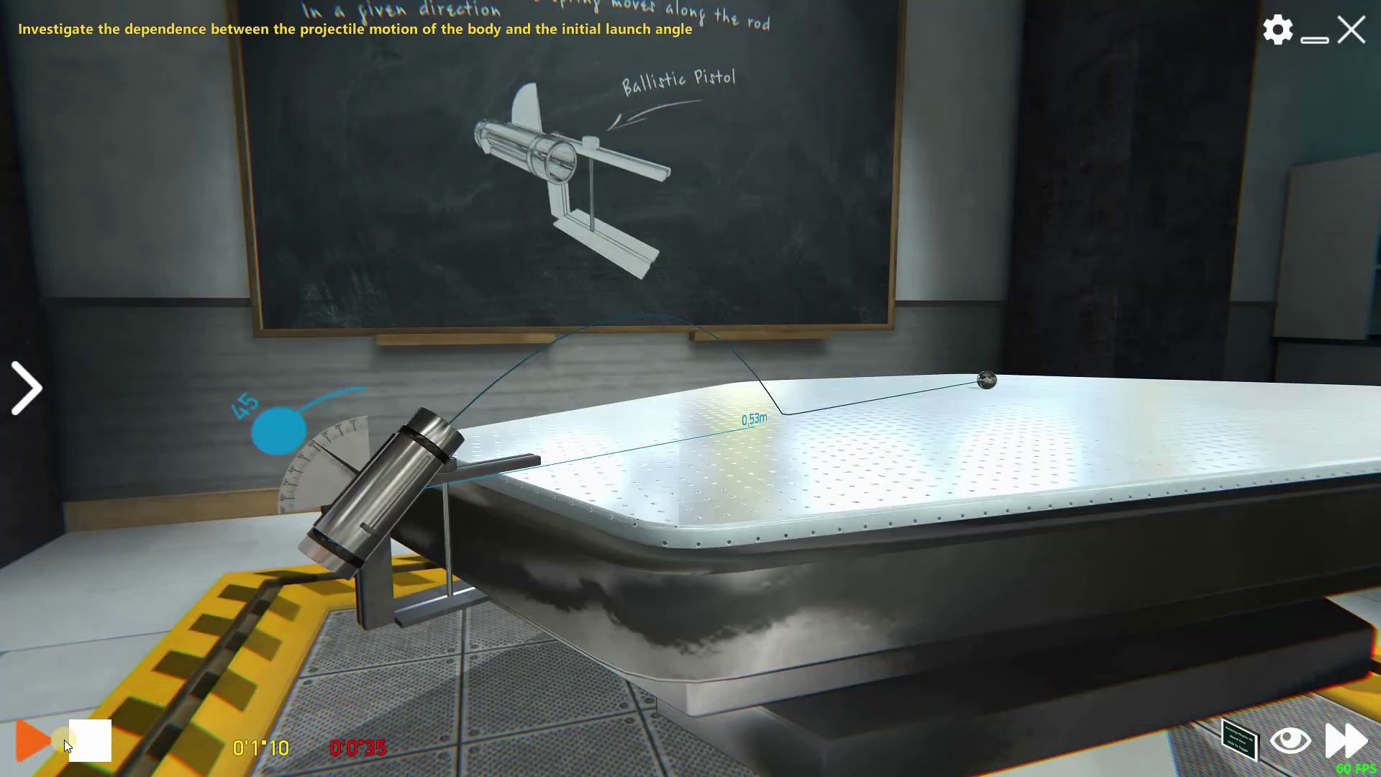
- Reset and relaunch the ball at 45° several times, the final shot landing at 0.57 m
click(63, 740)
click(88, 737)
click(46, 740)
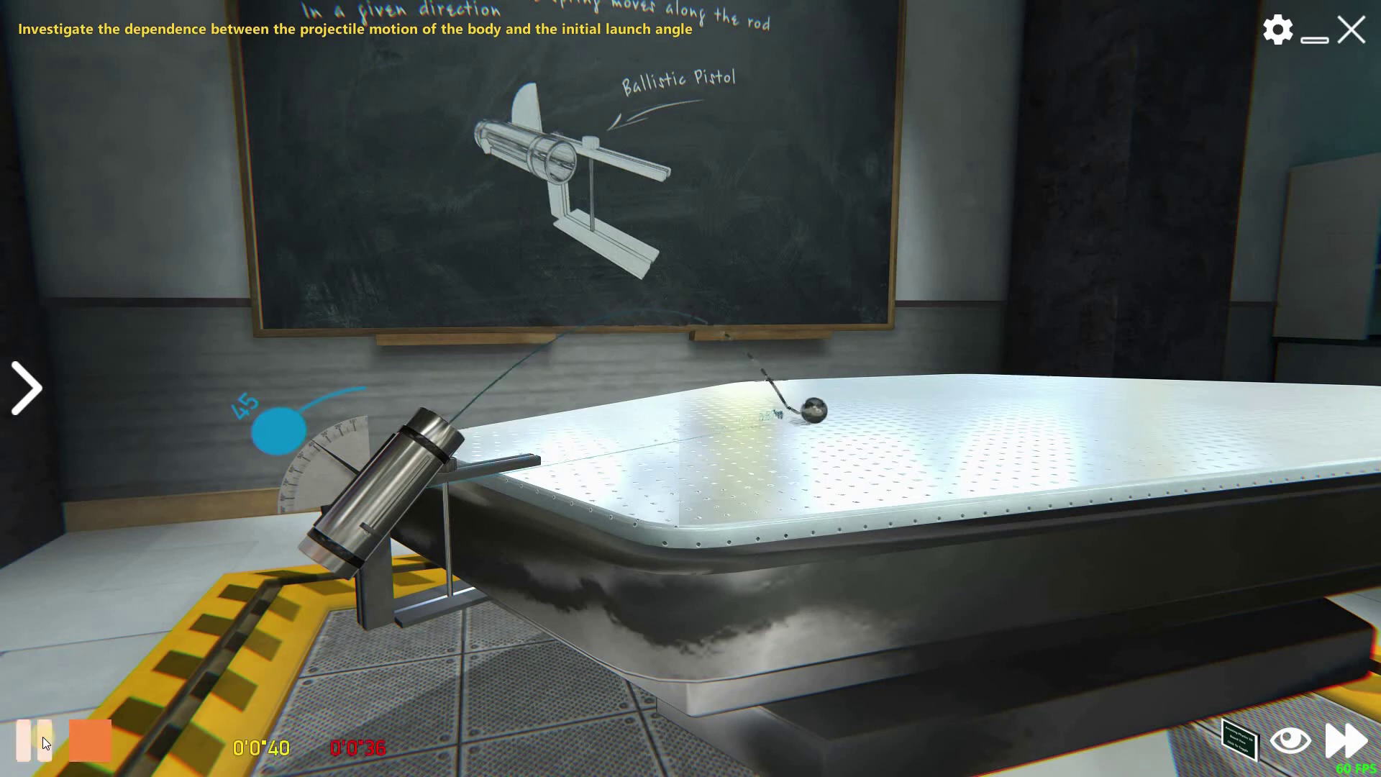
click(85, 737)
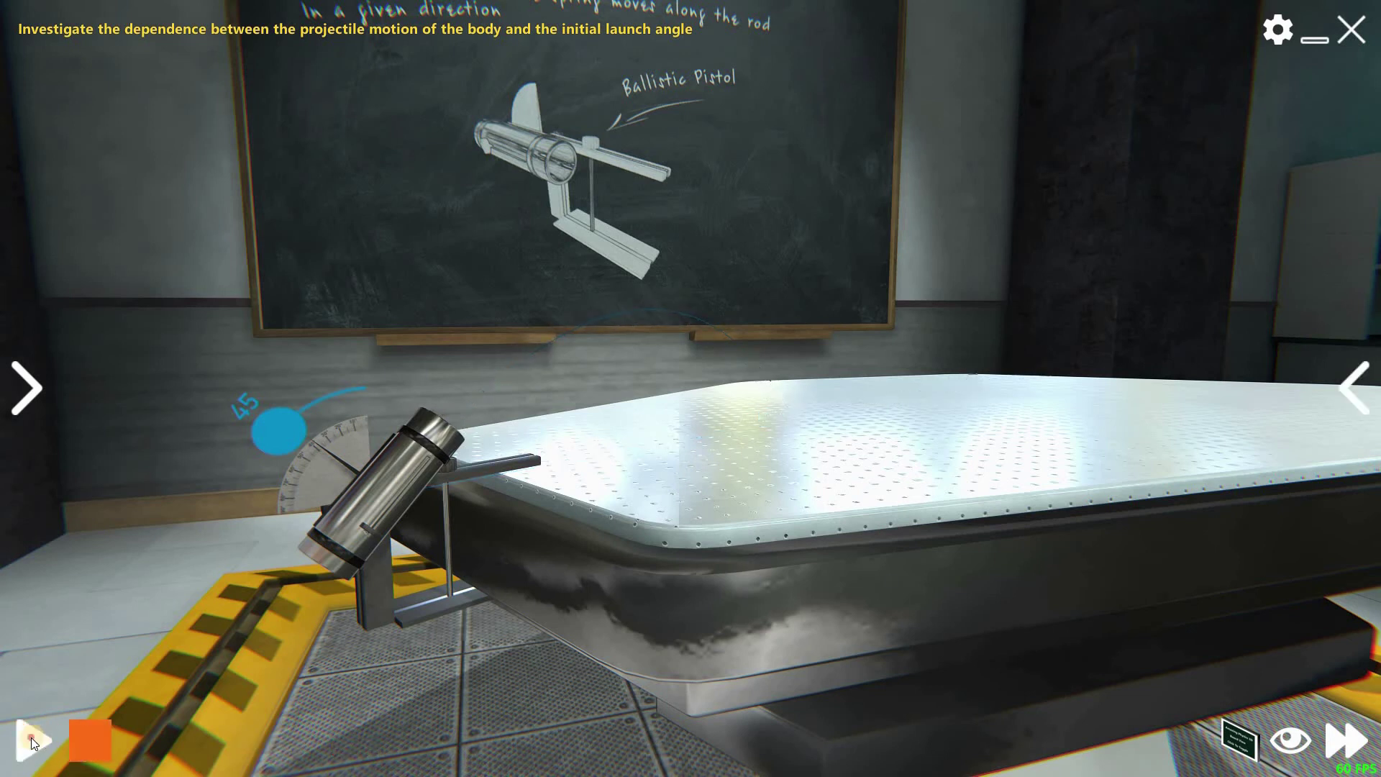
click(32, 736)
drag(632, 531, 745, 451)
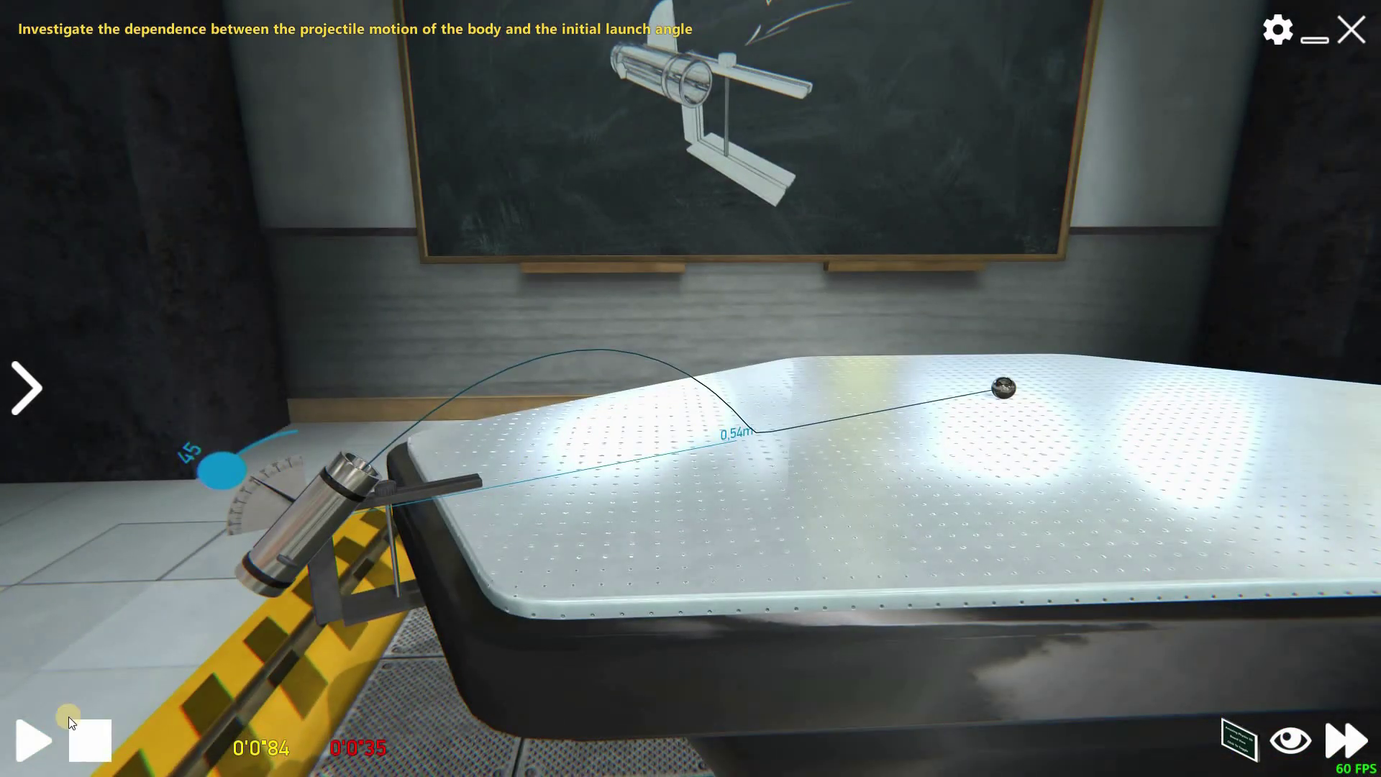
click(34, 741)
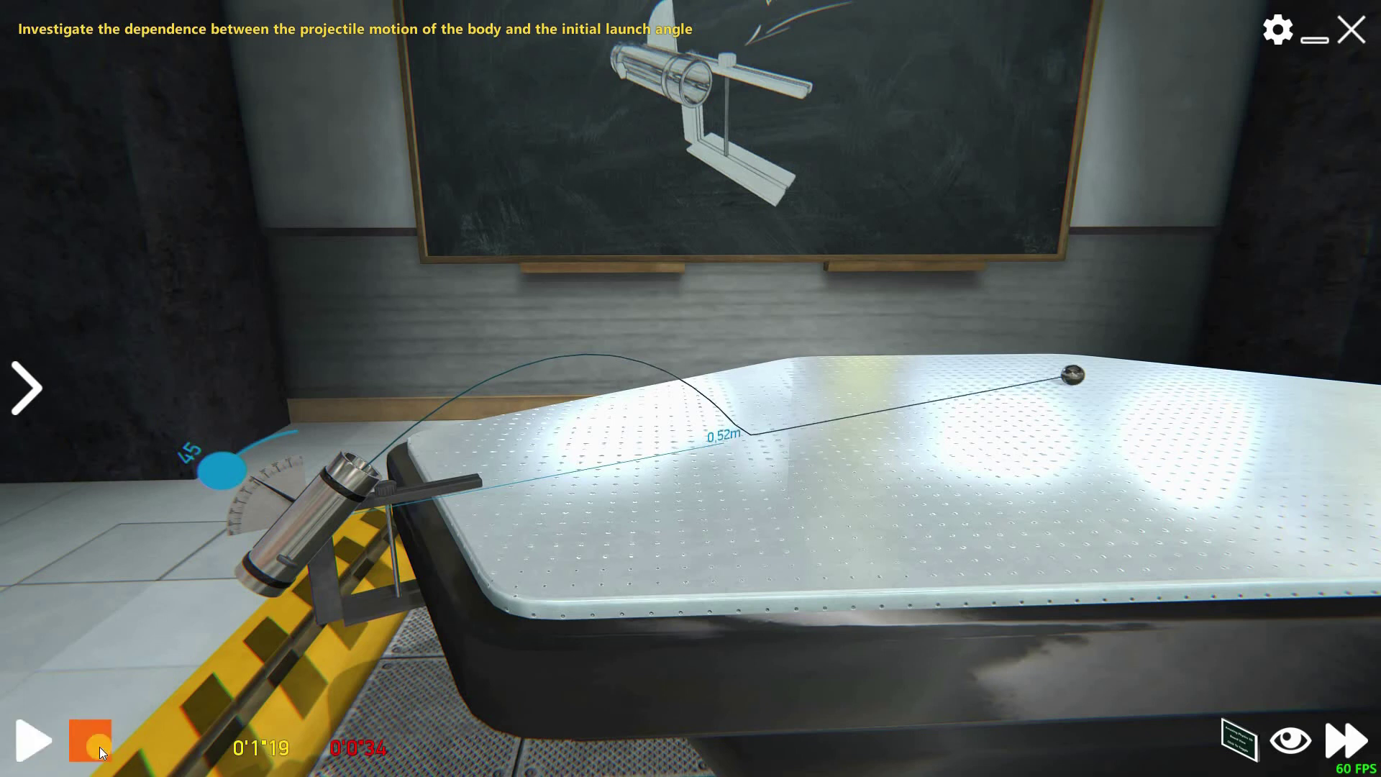
click(98, 748)
click(28, 748)
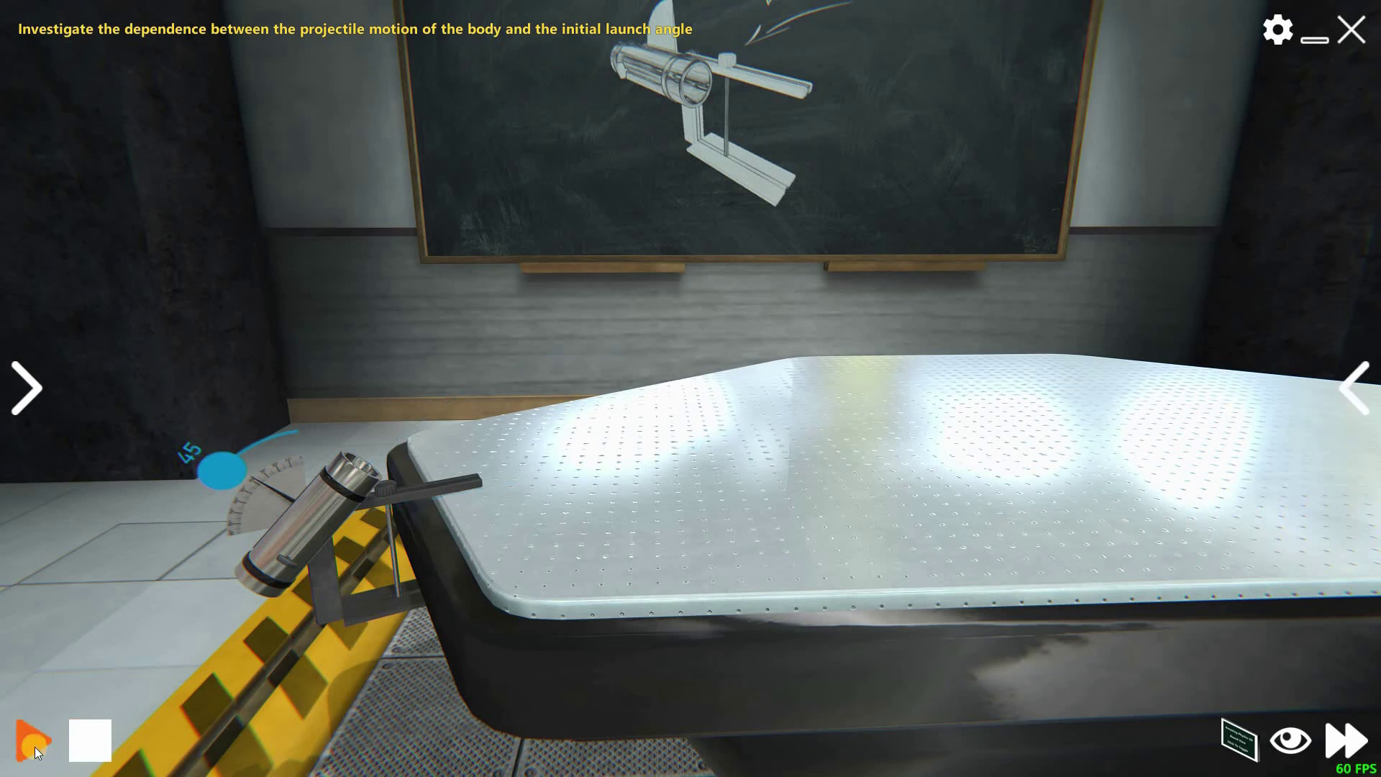
- Clear the 0.57 m shot, tilt the pistol to 58°, and fire, landing about 0.46 m away
click(98, 745)
drag(203, 509, 201, 584)
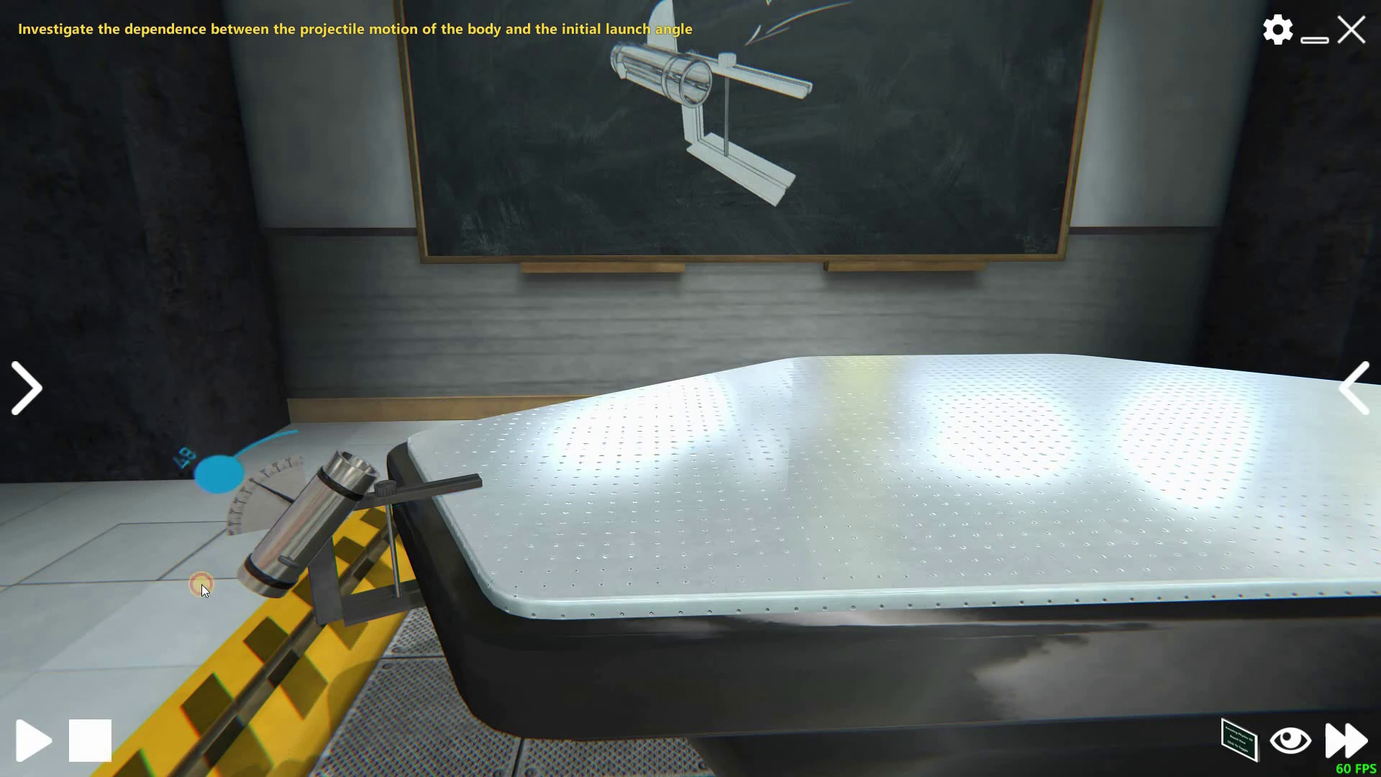
drag(222, 503, 223, 447)
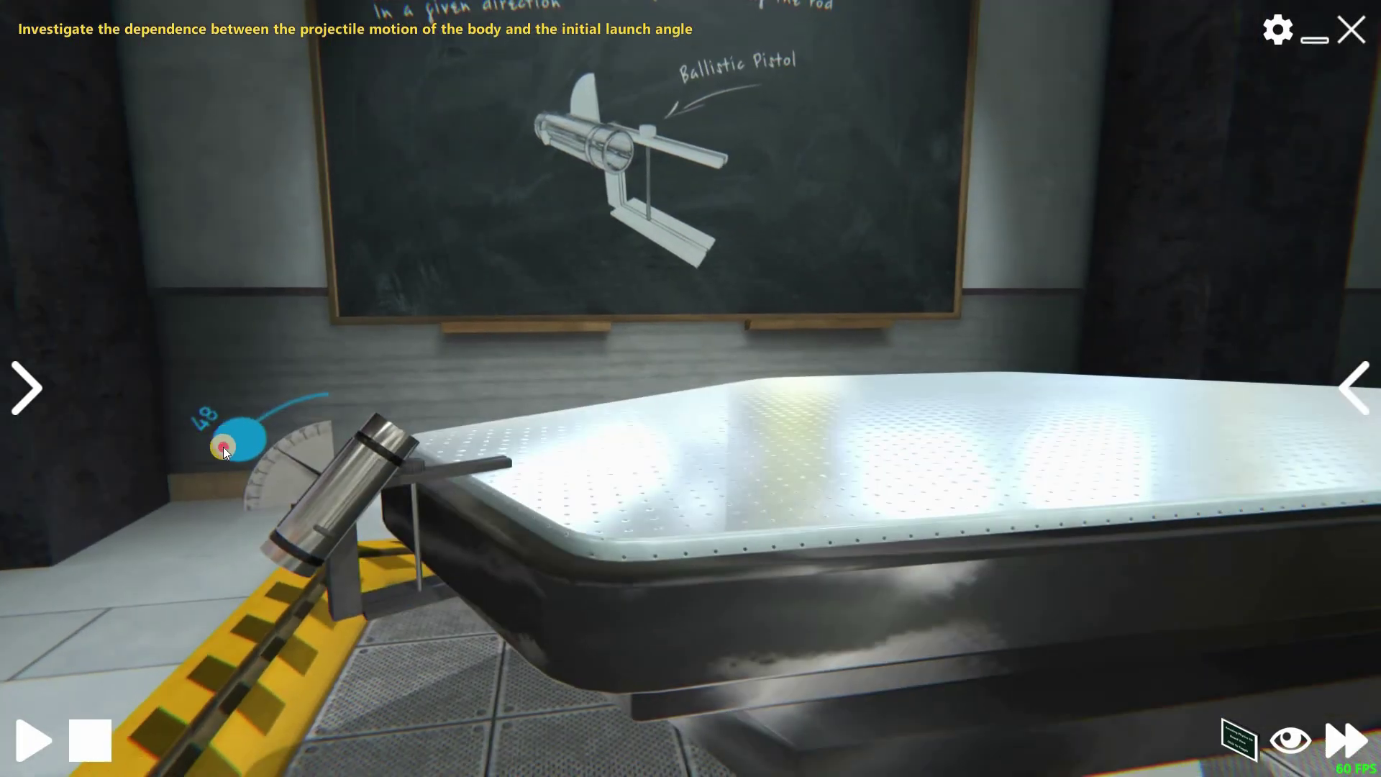
click(33, 741)
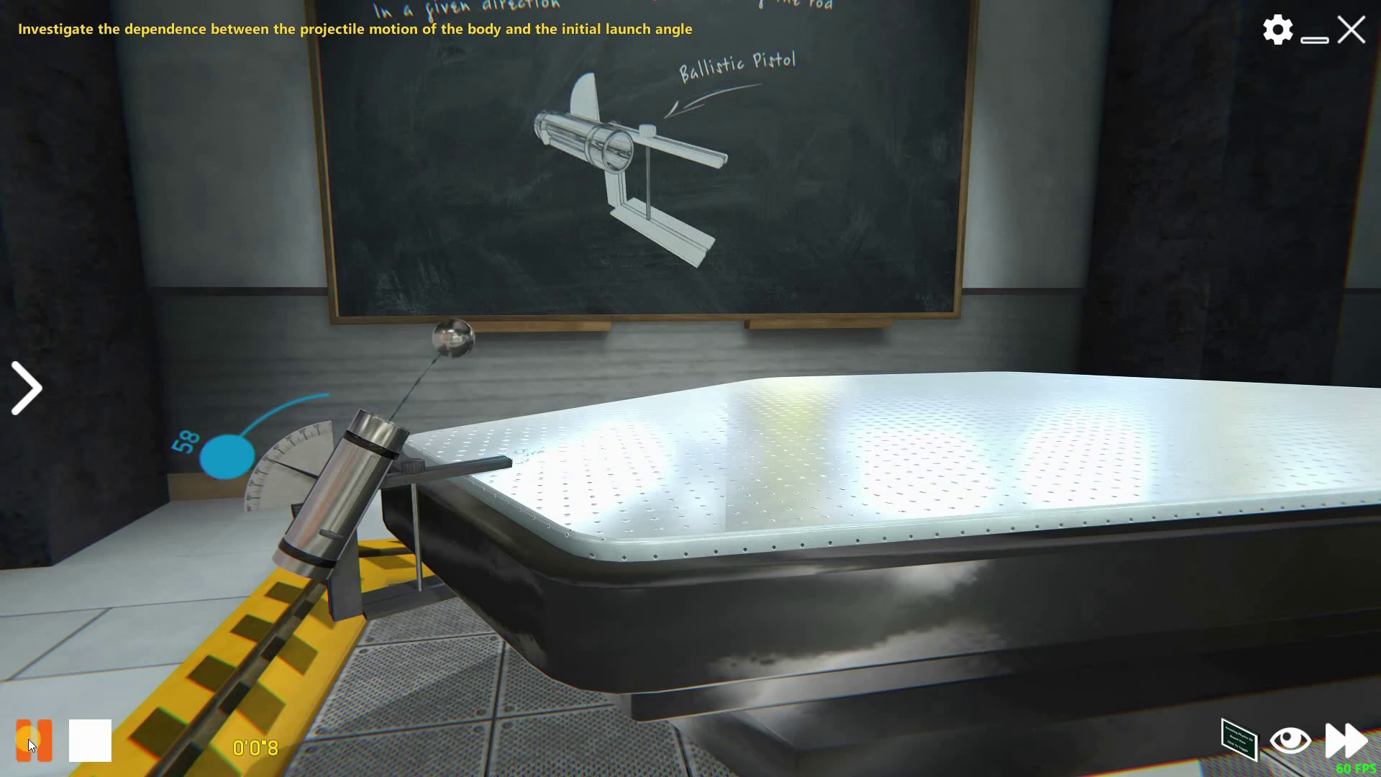
click(79, 741)
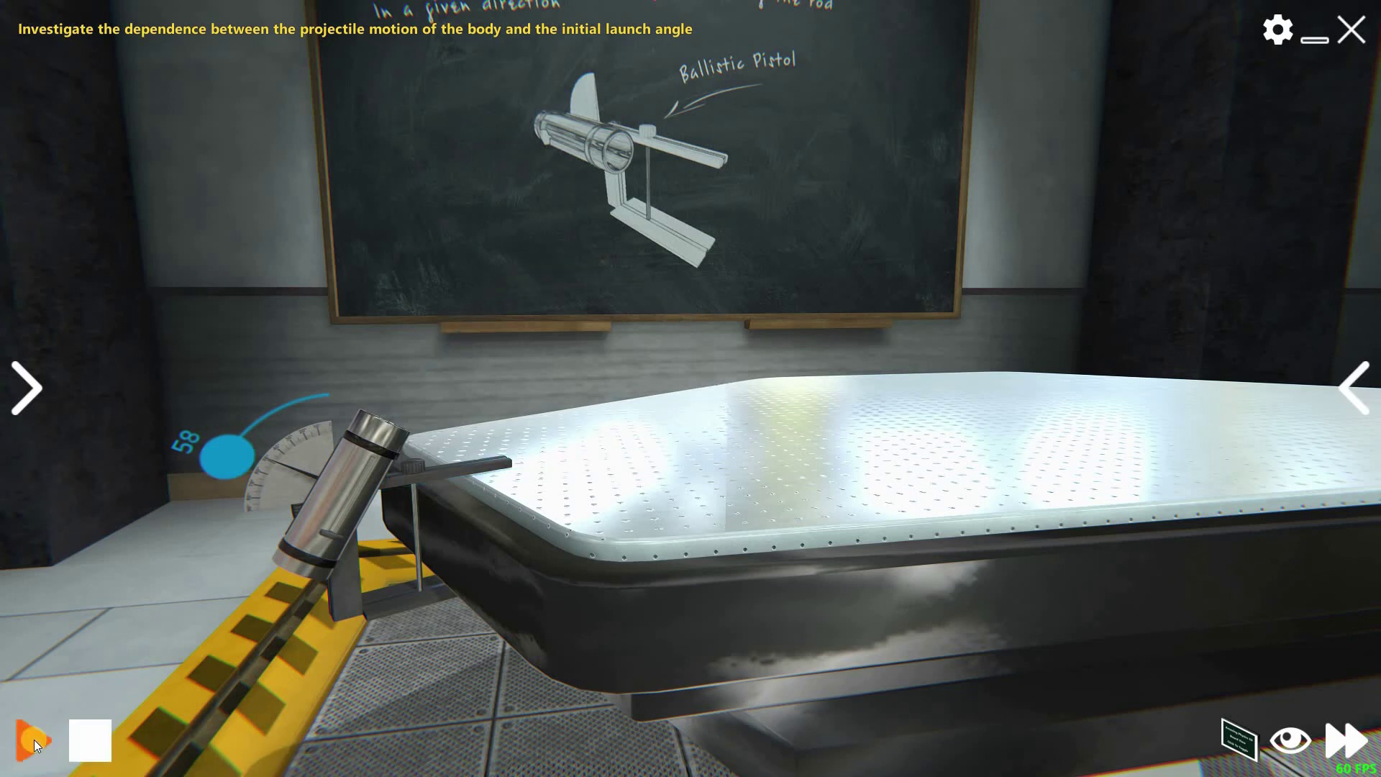
click(35, 742)
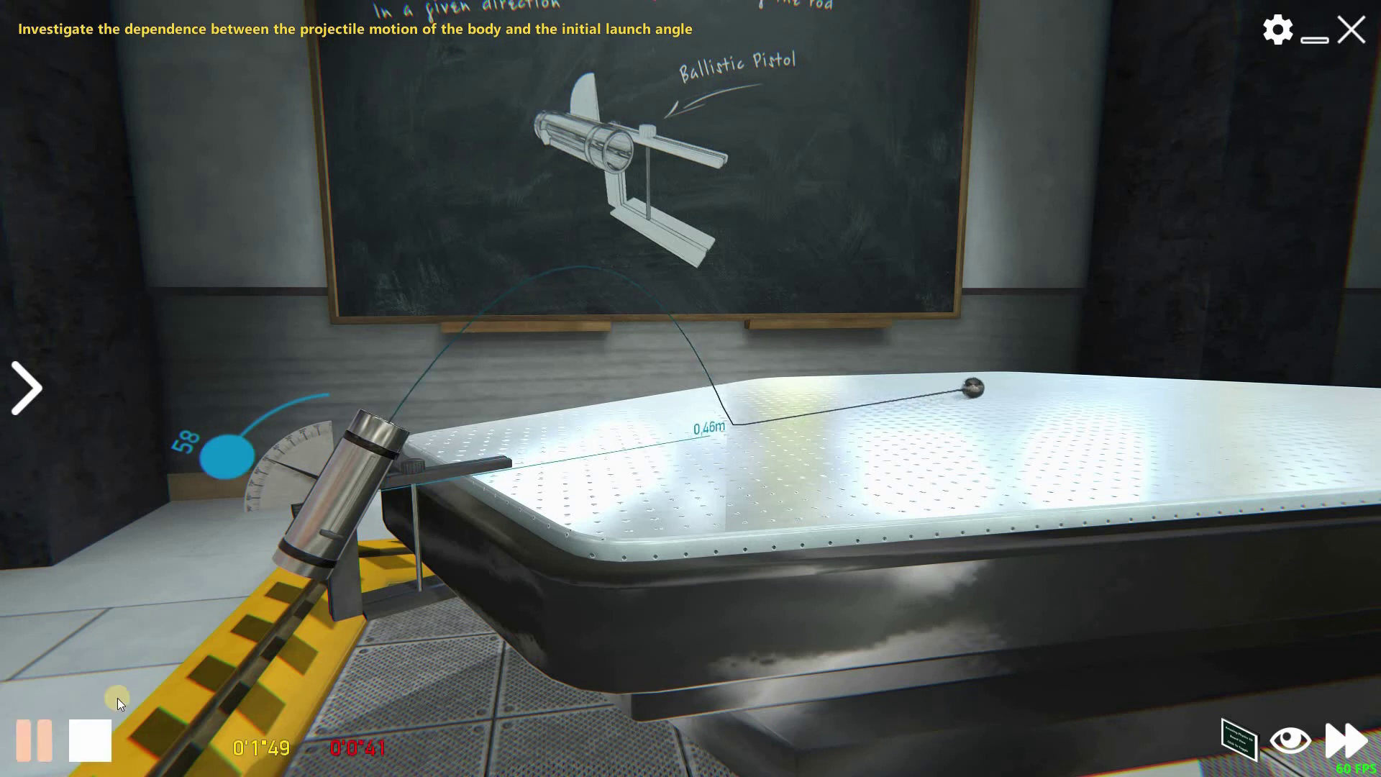
click(330, 547)
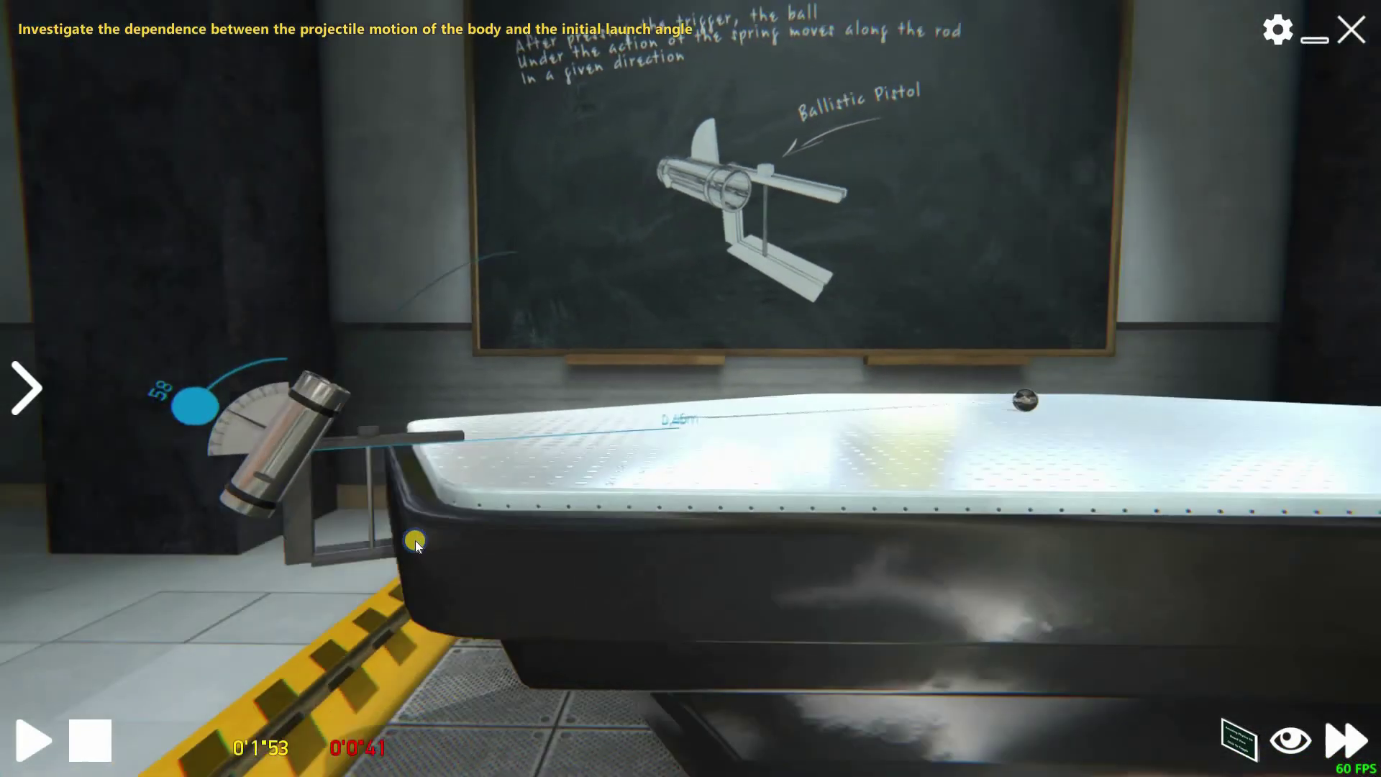